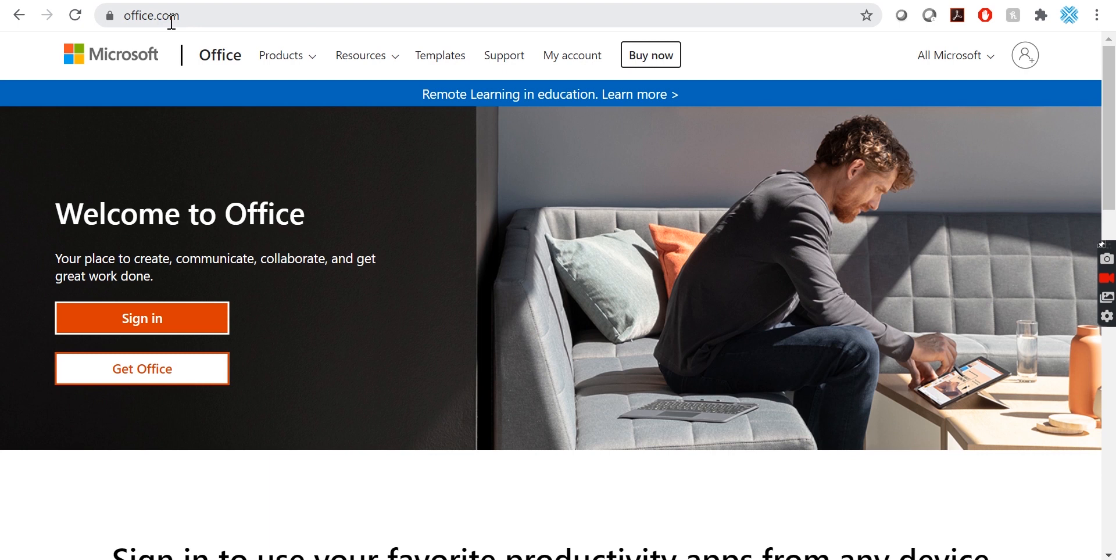
Sign in with the work account e-mail and password and choose to stay signed in.
click(145, 329)
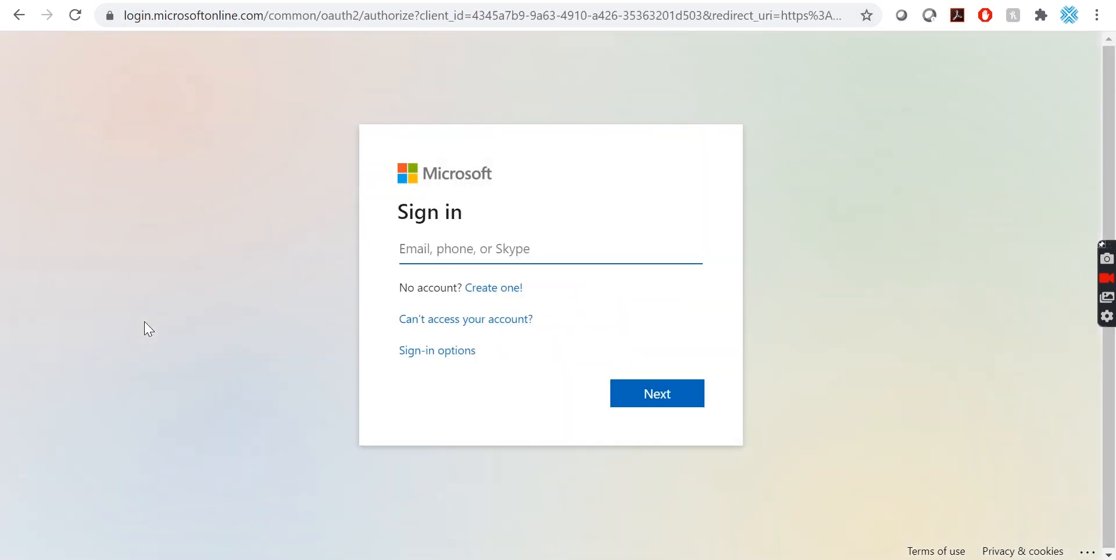
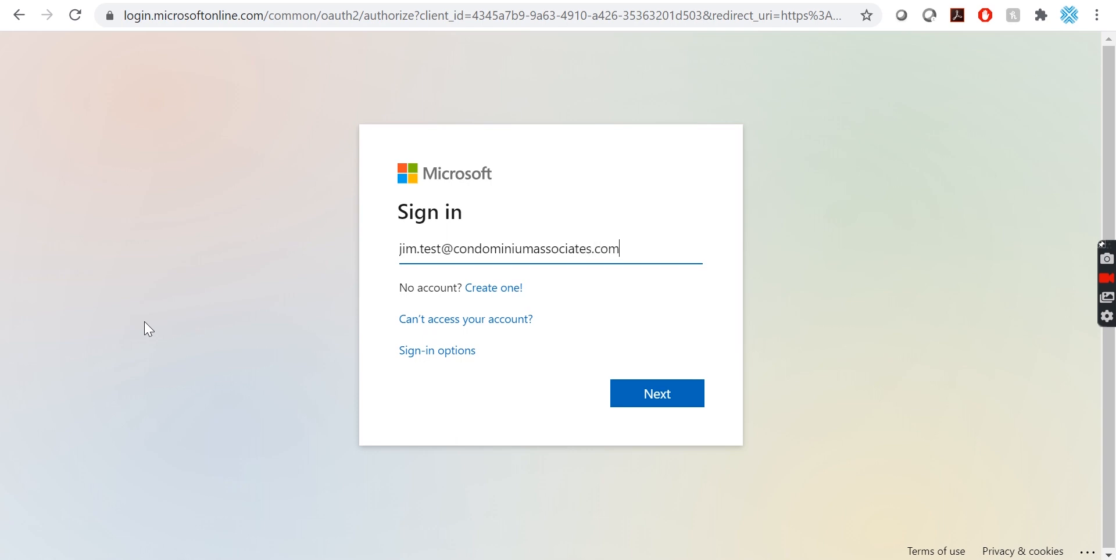
key(Return)
text(*)
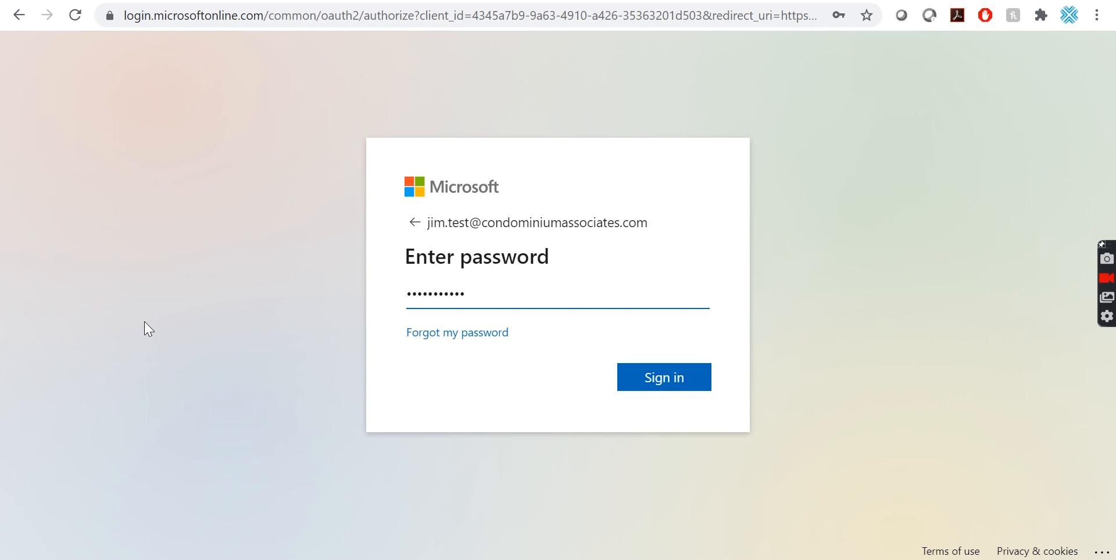
key(Return)
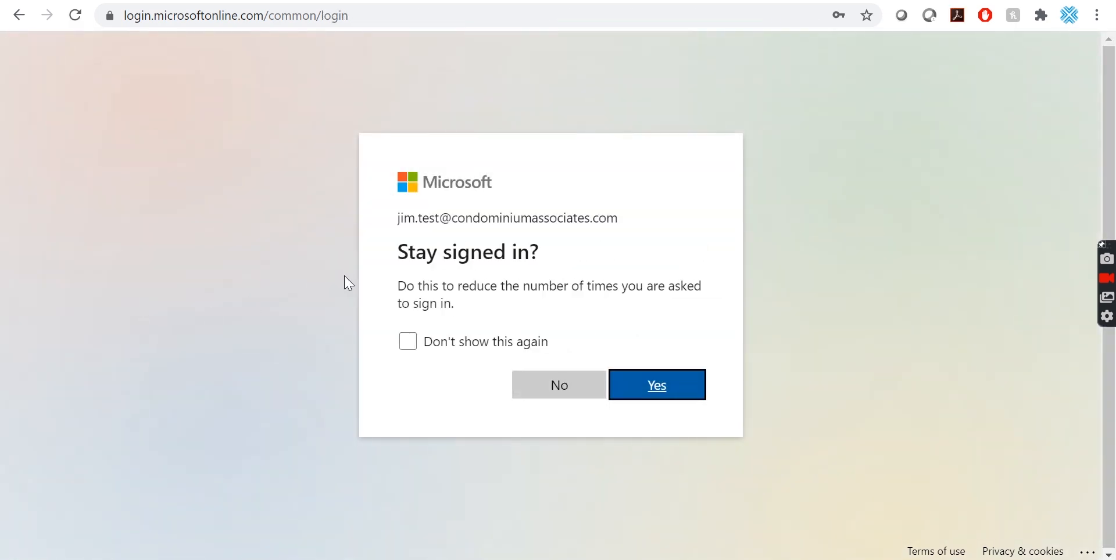
click(658, 391)
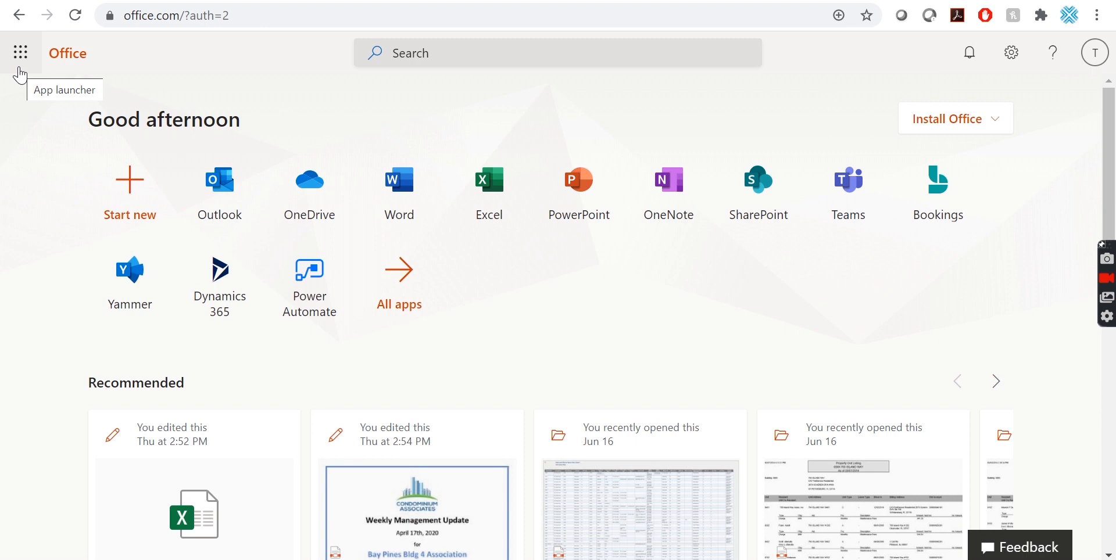
Search all Microsoft 365 apps for 'company' and open the Company Data site.
click(21, 68)
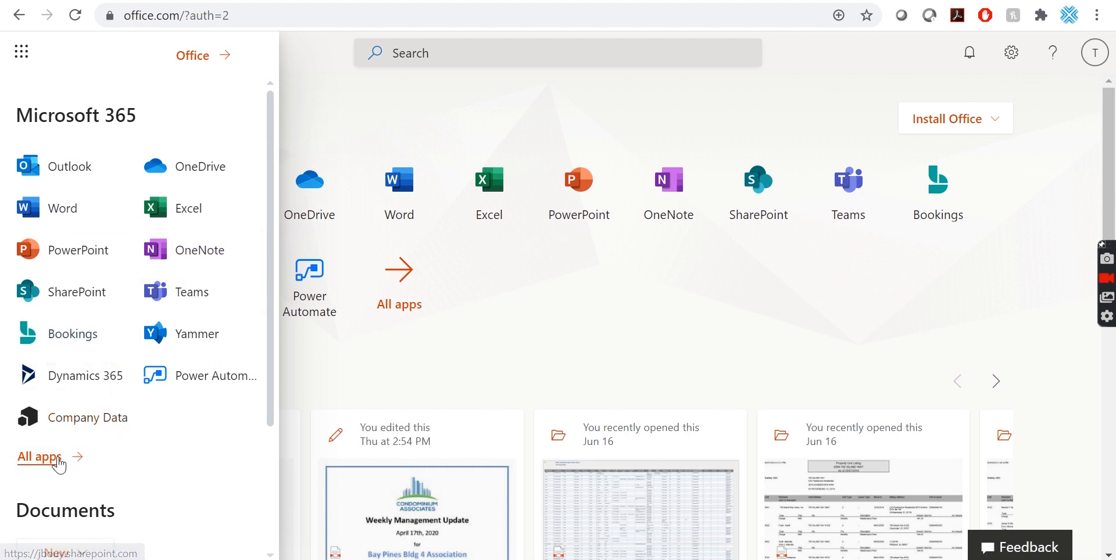
click(69, 458)
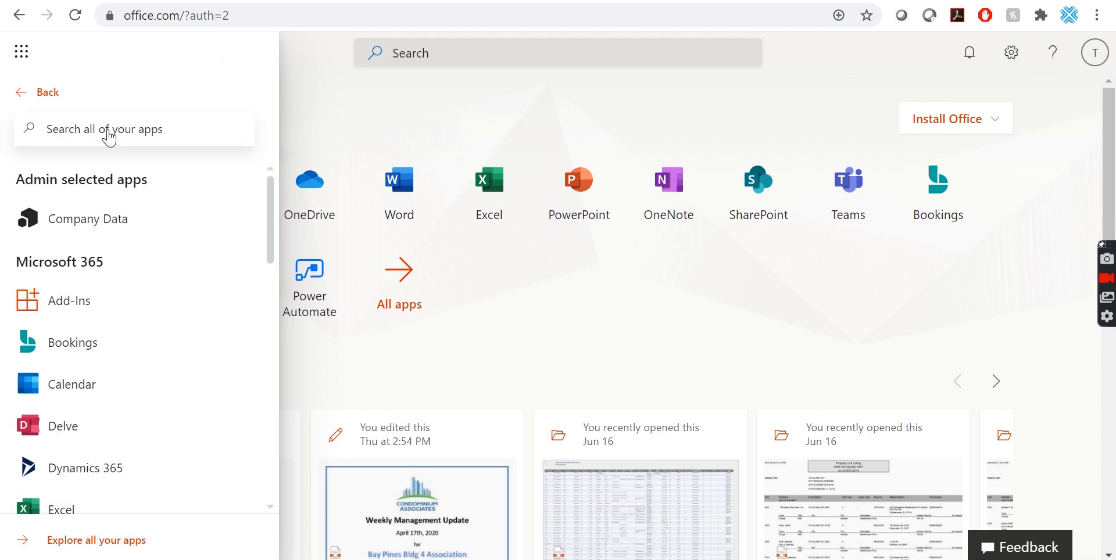
click(110, 139)
text(company)
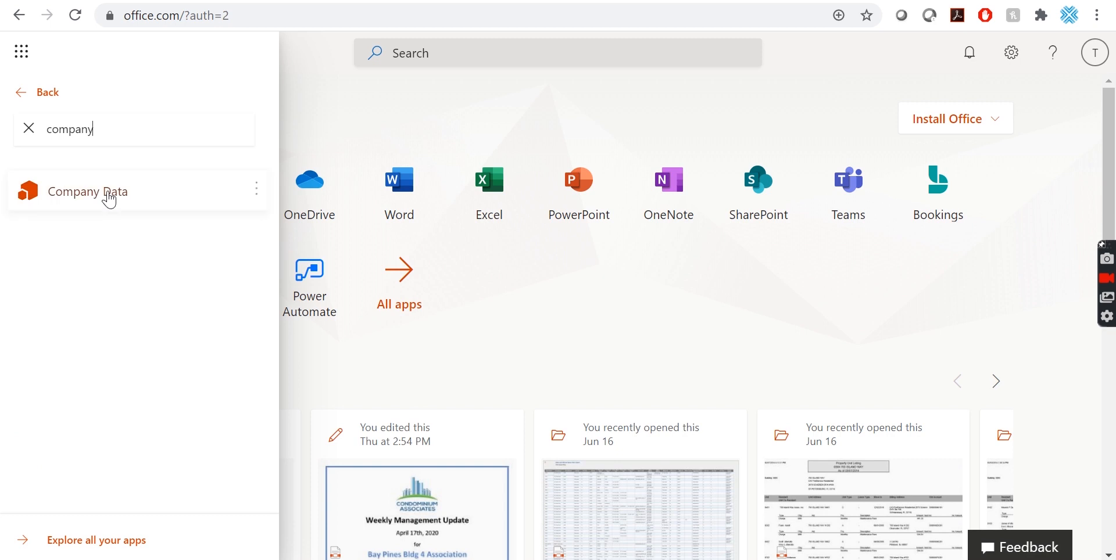
click(95, 205)
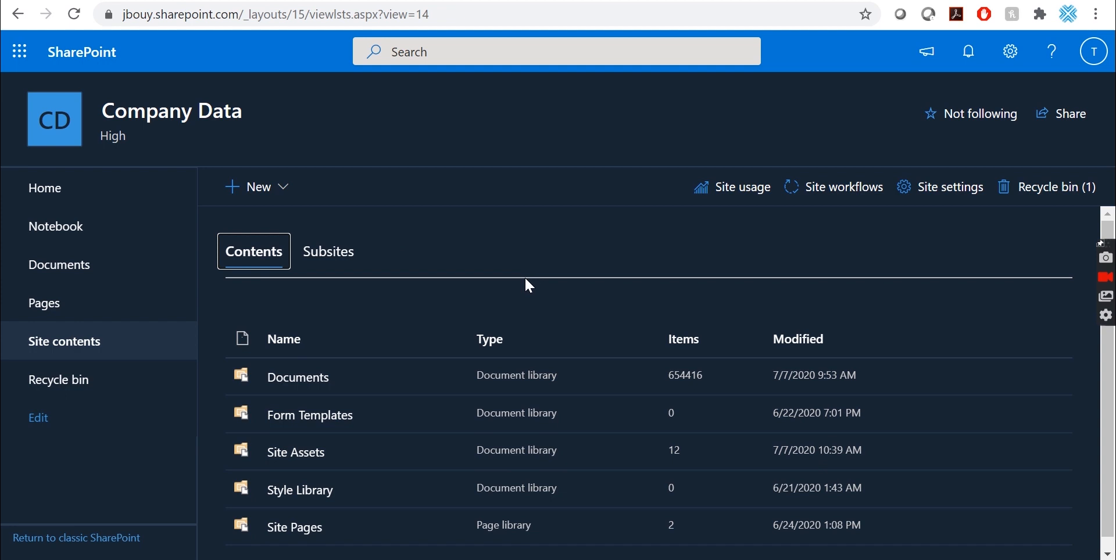
Return to the Company Data home page and browse its Activity and Documents sections.
click(19, 60)
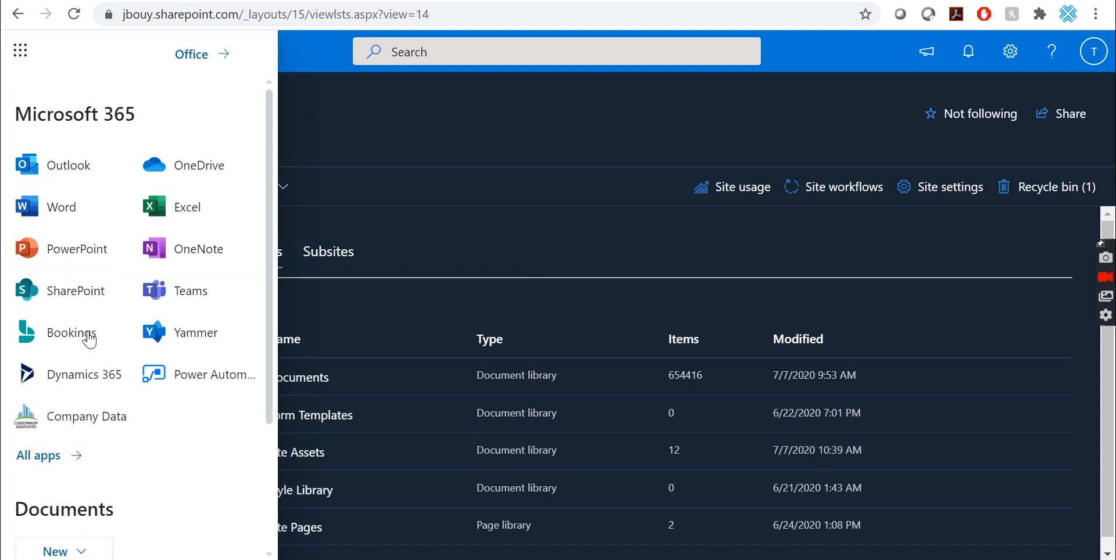
click(75, 417)
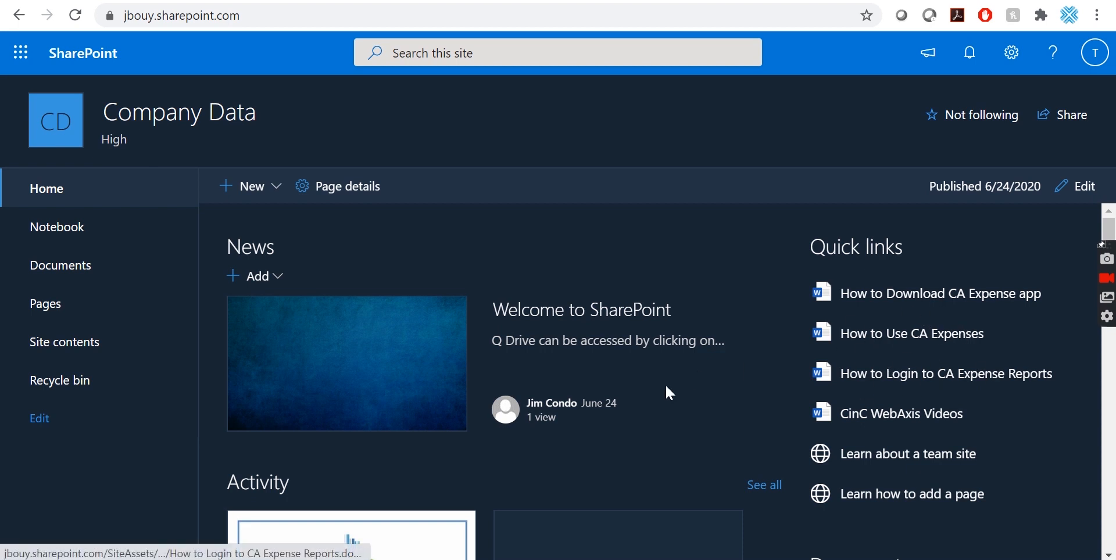
scroll(669, 393, down, 2)
scroll(670, 393, down, 3)
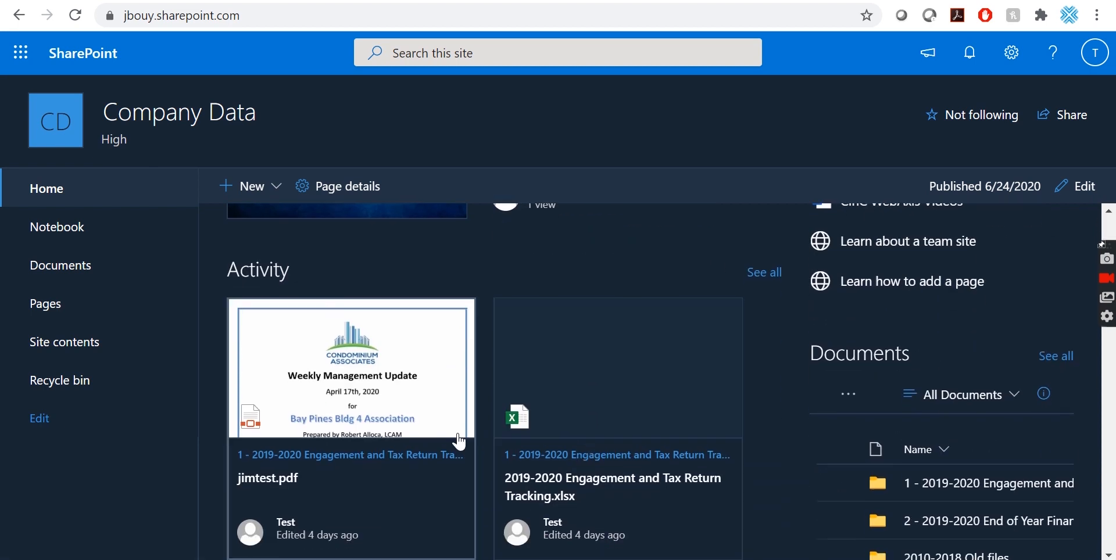
scroll(459, 442, down, 1)
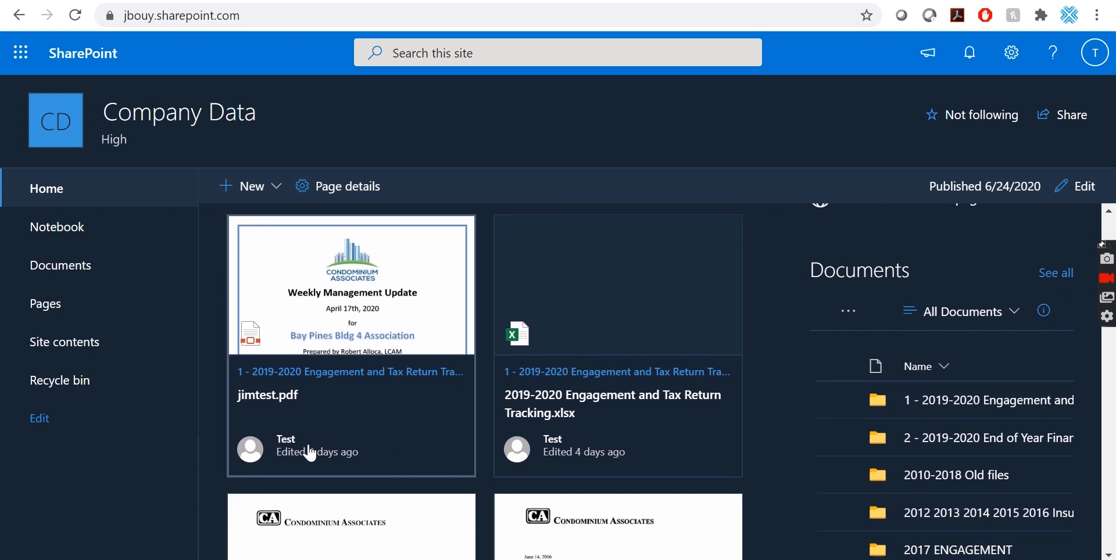
scroll(459, 472, down, 2)
scroll(461, 475, down, 2)
scroll(494, 497, down, 2)
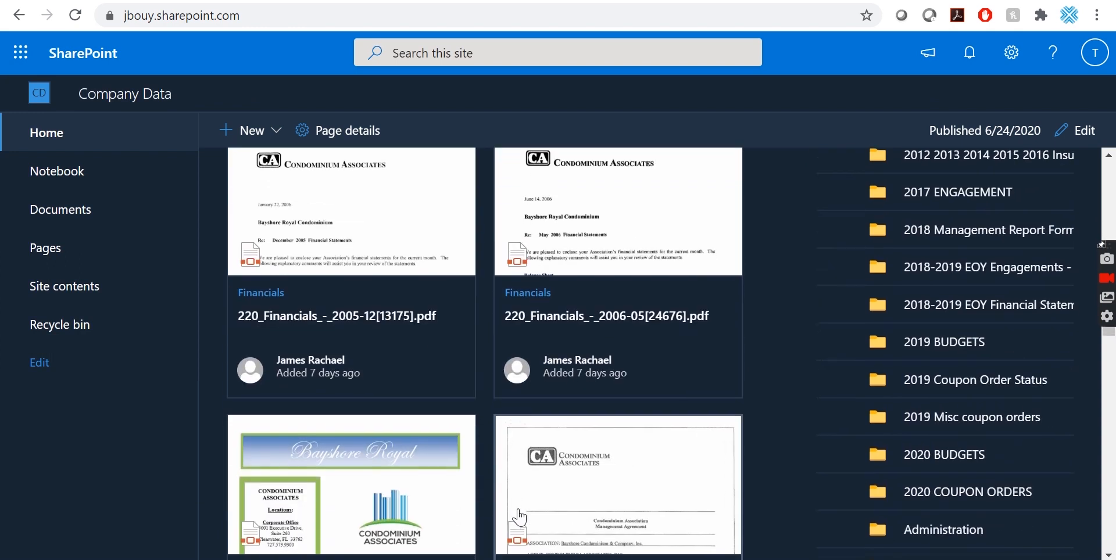
scroll(519, 517, down, 6)
scroll(511, 376, up, 10)
scroll(514, 377, up, 5)
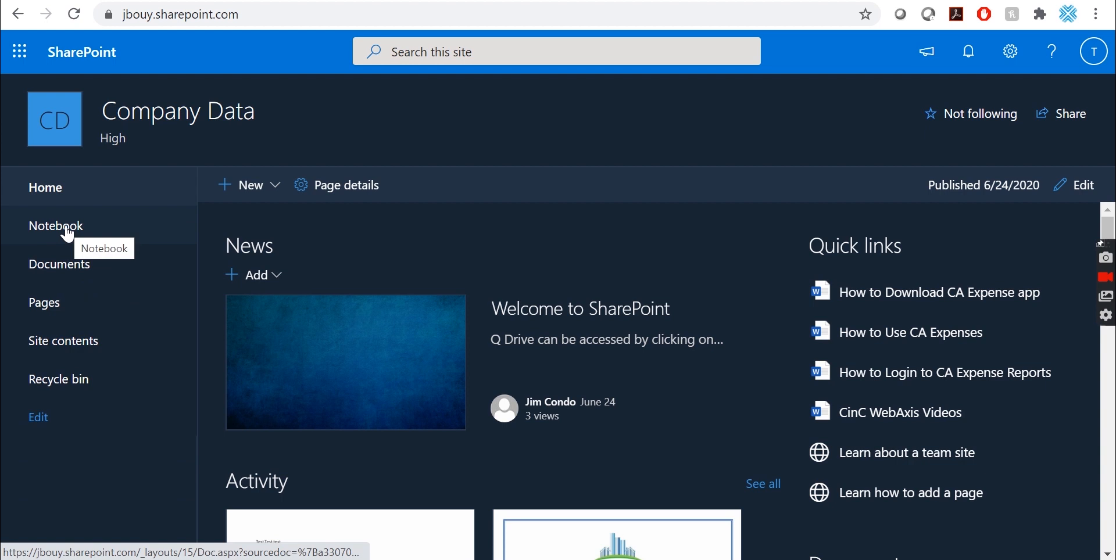
Open the site's Team Site Notebook and title its untitled page 'Test'.
click(67, 232)
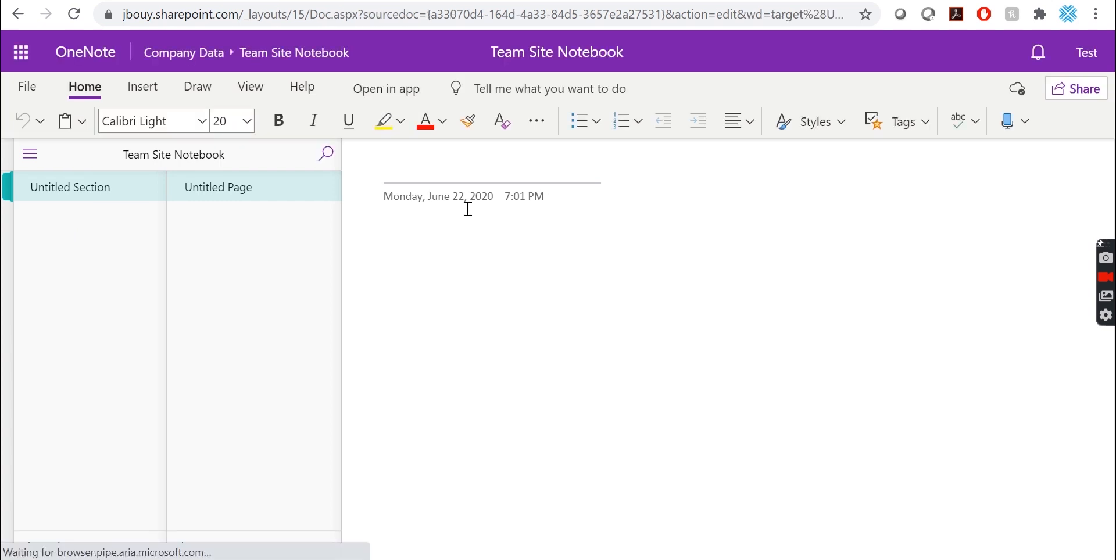
text(Test)
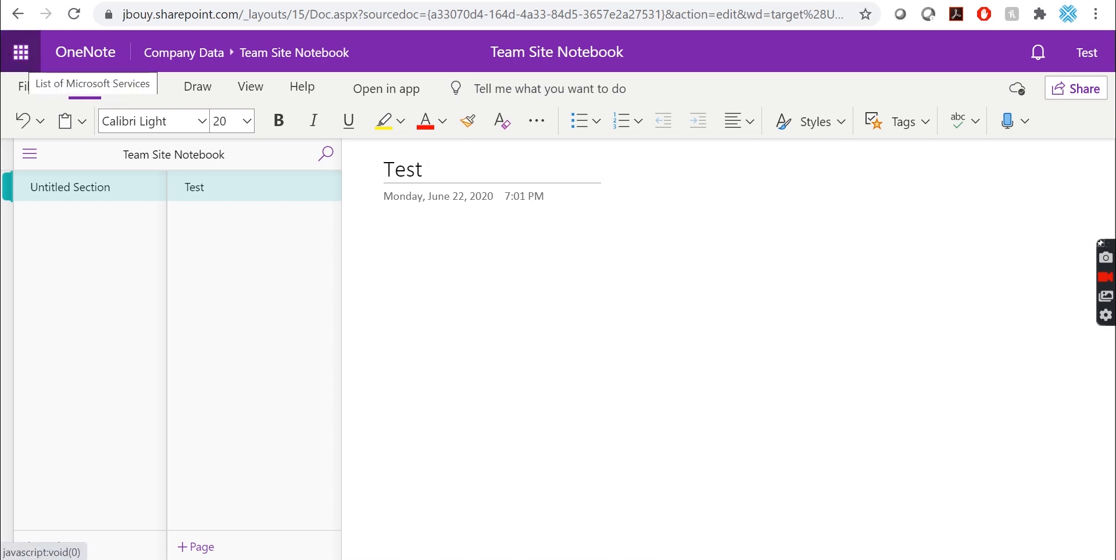
click(26, 57)
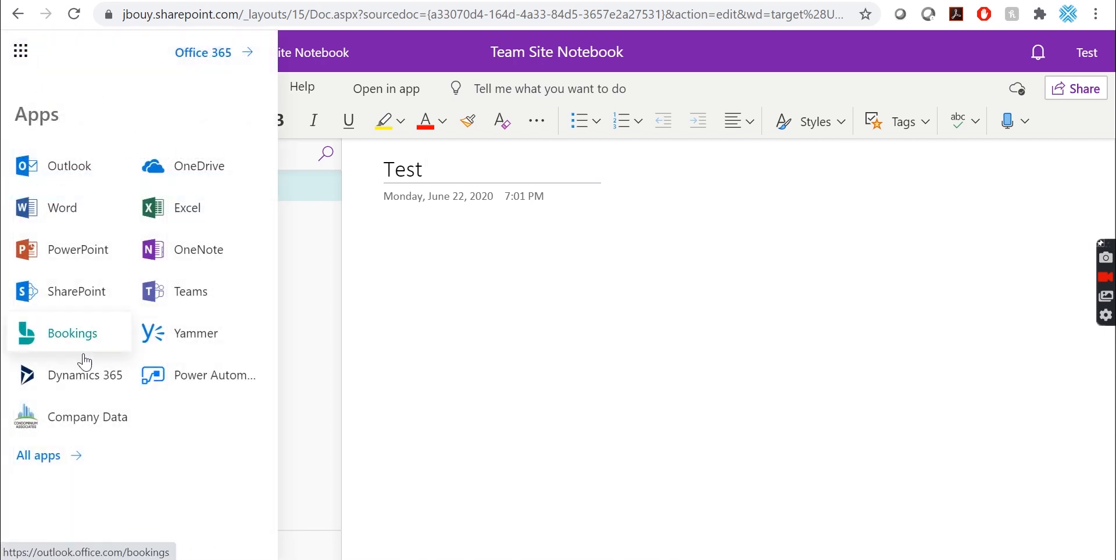
Go from Company Data through Site contents and Pages to the Documents library.
click(102, 437)
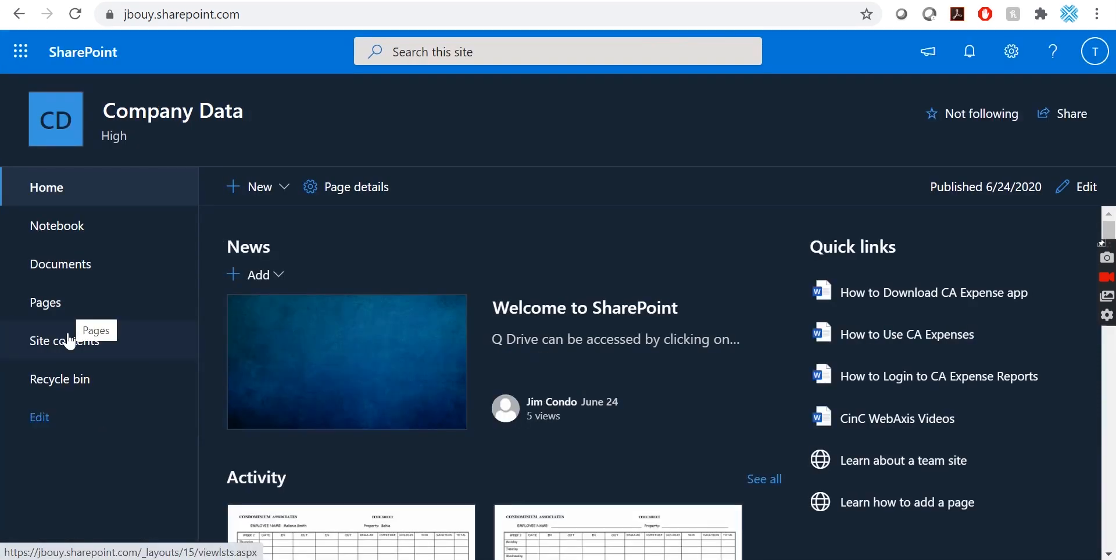
click(69, 343)
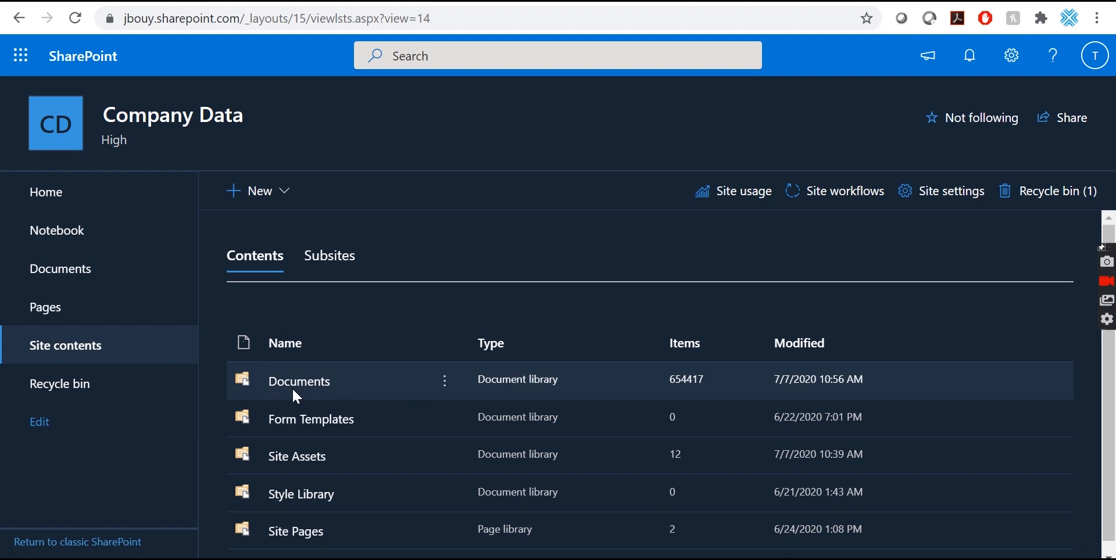
click(102, 326)
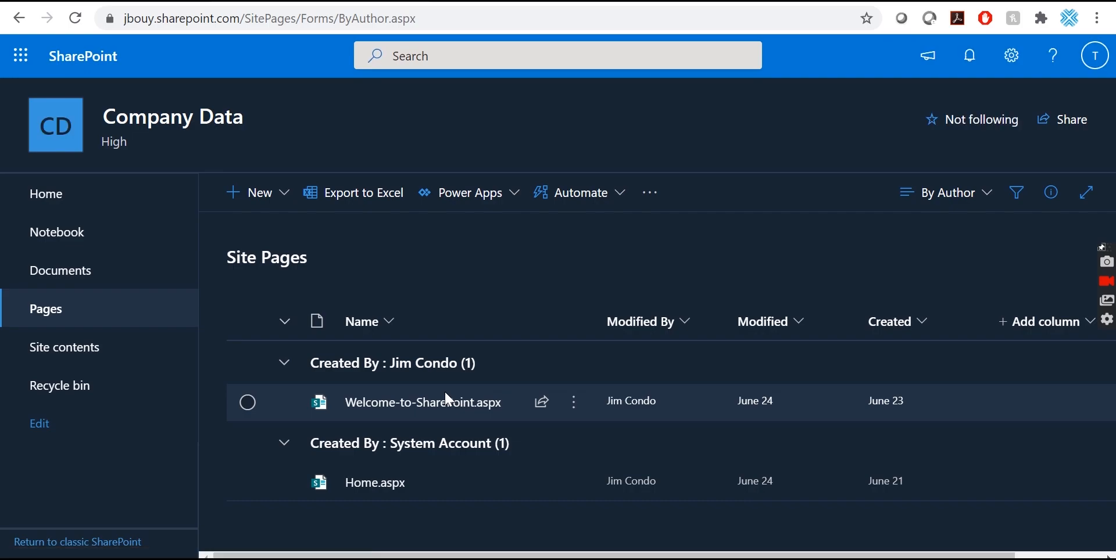
click(68, 280)
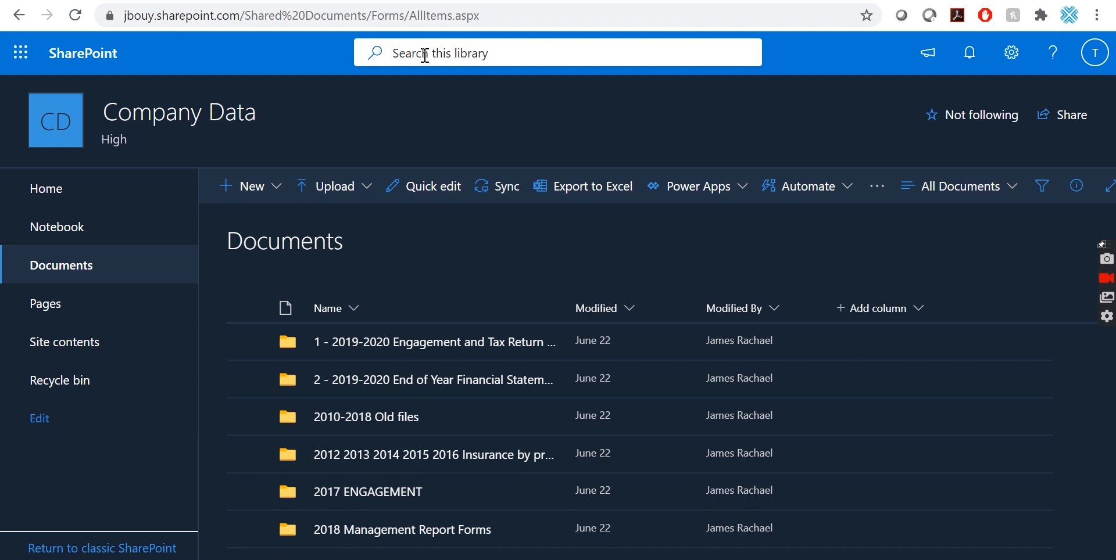
scroll(488, 384, down, 2)
scroll(488, 386, down, 10)
scroll(488, 385, down, 8)
scroll(489, 384, up, 20)
scroll(489, 387, down, 15)
scroll(489, 387, up, 10)
scroll(488, 381, up, 8)
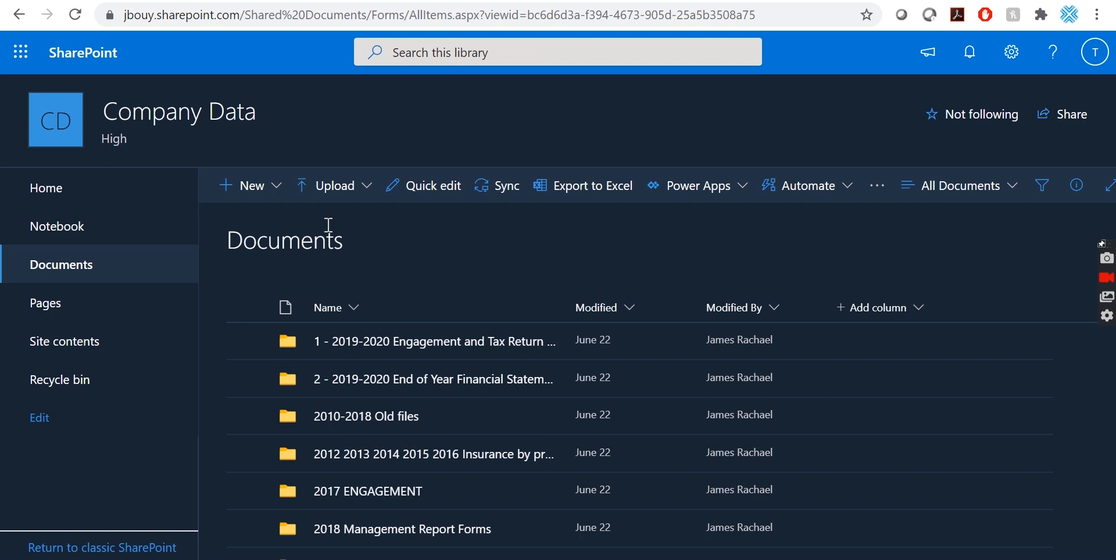
click(363, 189)
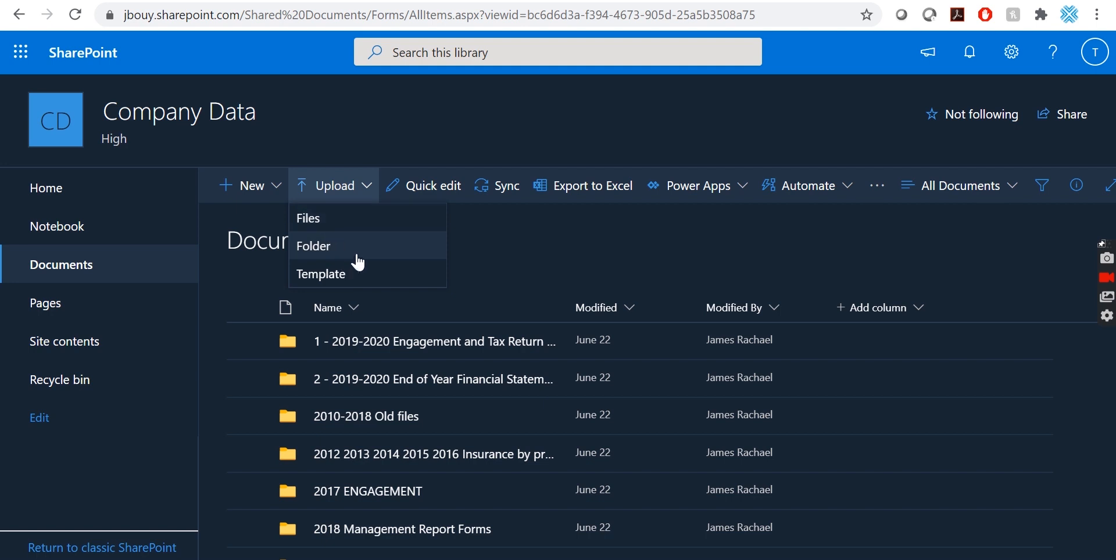
click(495, 234)
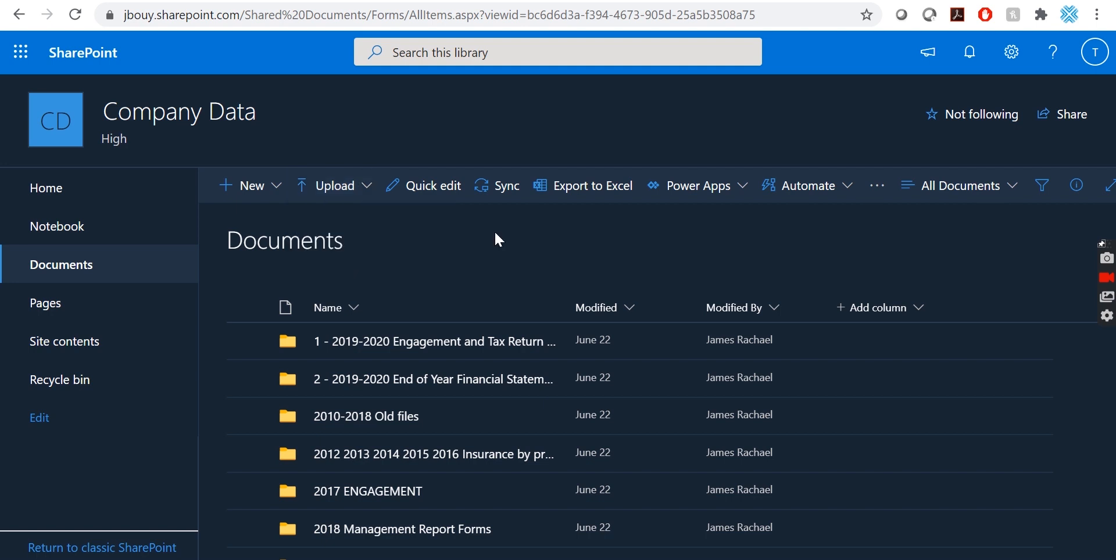
click(277, 189)
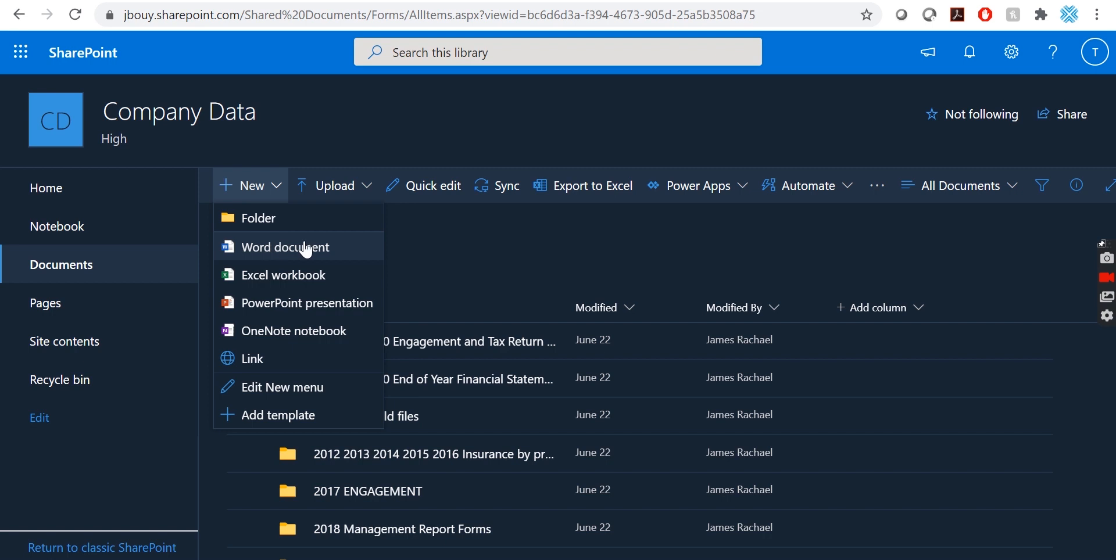
click(451, 249)
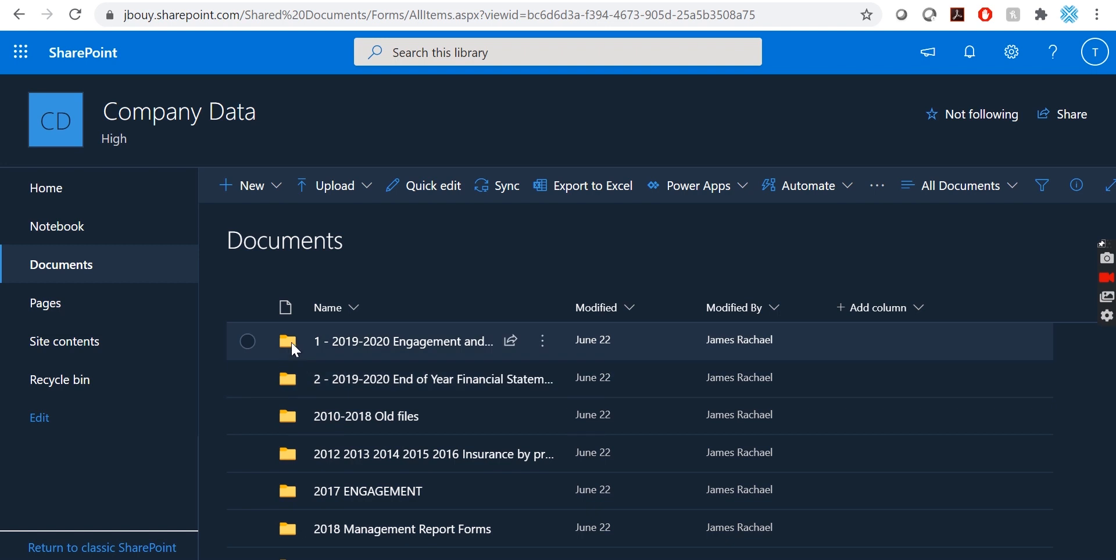
In the 1 - 2019-2020 Engagement and Tax Return Tracking folder, add a new Word document.
click(357, 341)
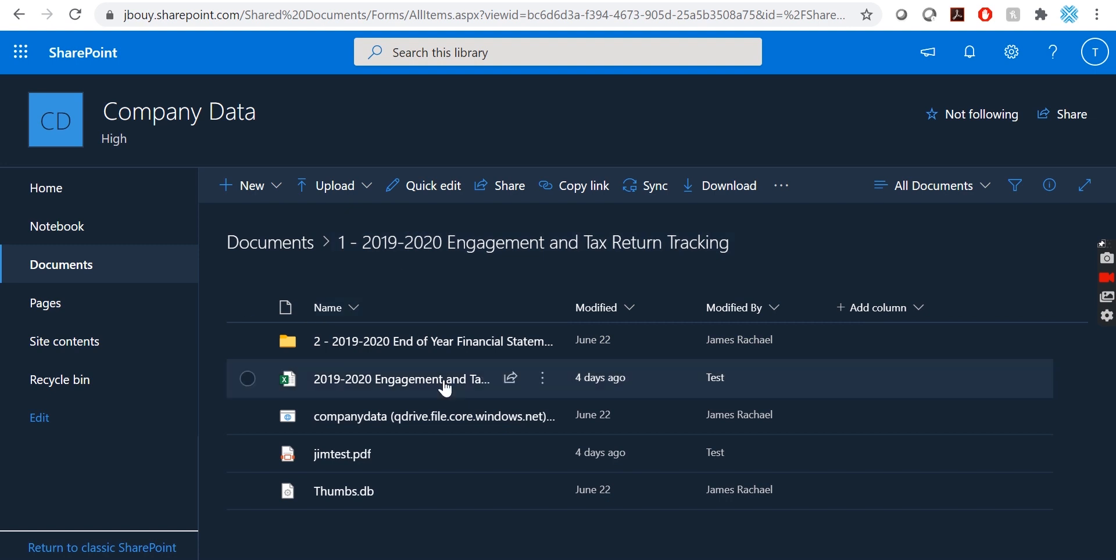
mouse_move(434, 452)
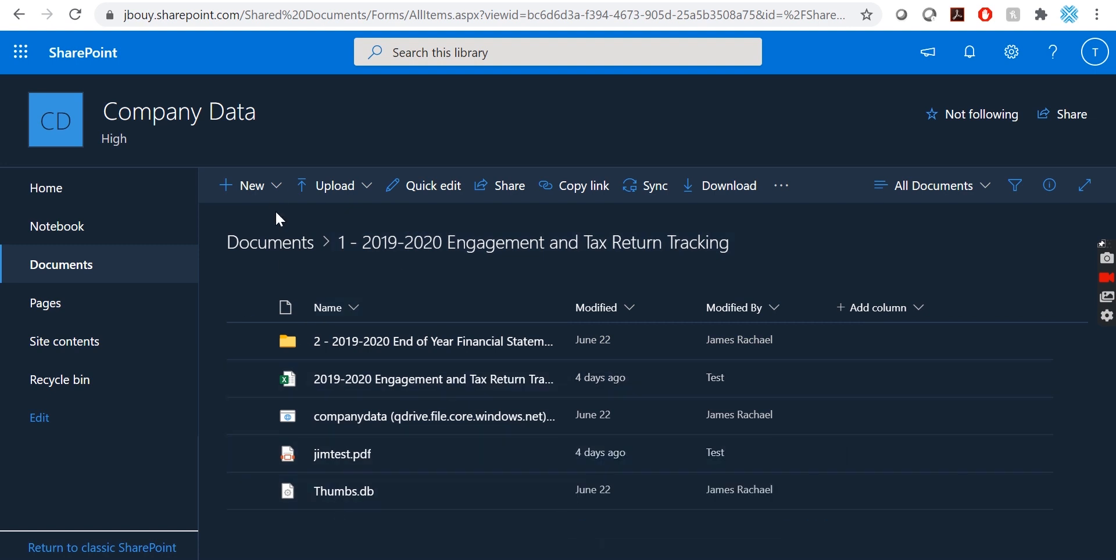
click(274, 189)
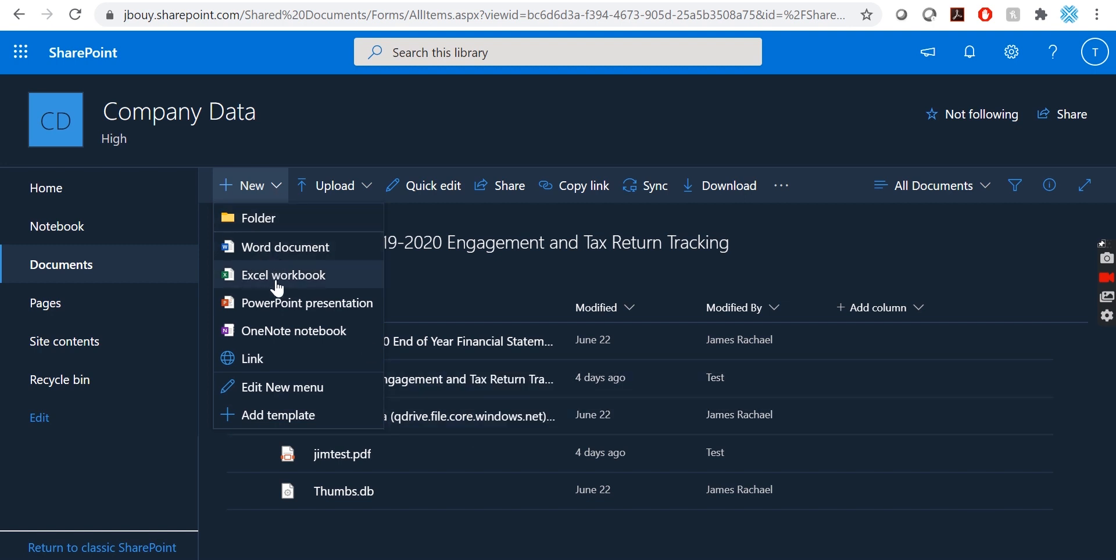
click(259, 256)
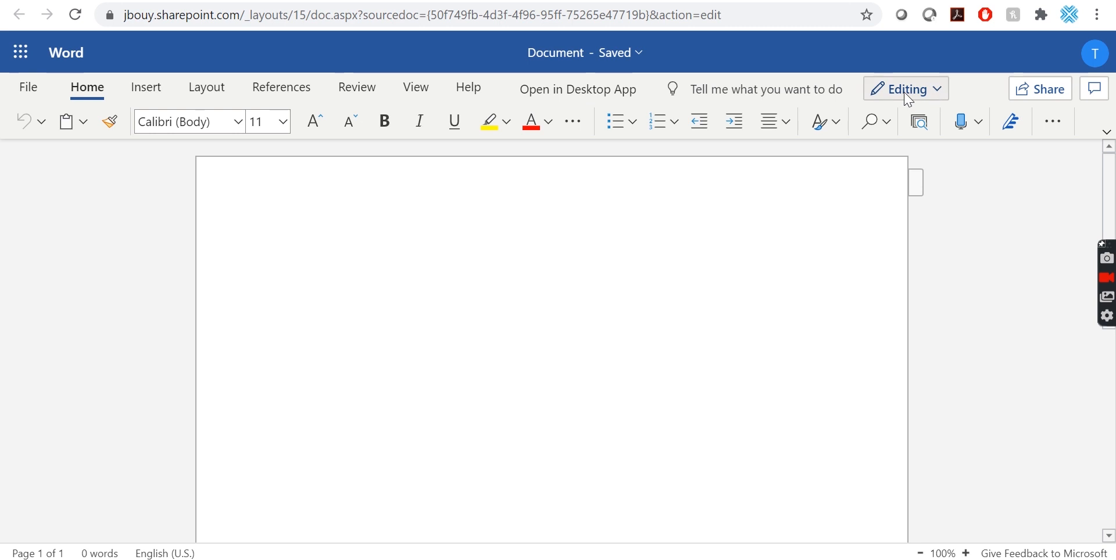
Keep the document in Editing mode and rename it to Test.
click(943, 92)
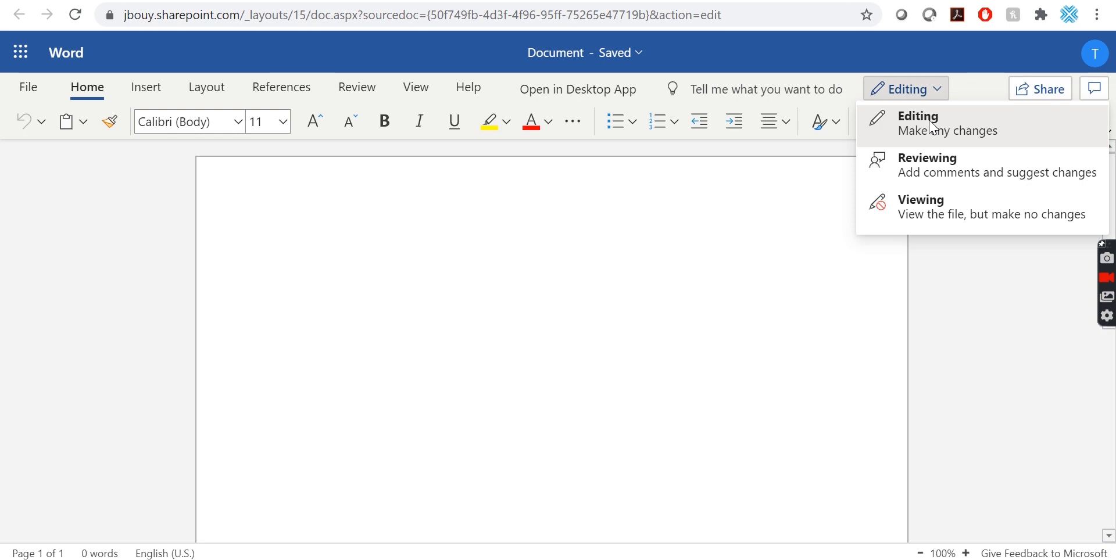
click(756, 154)
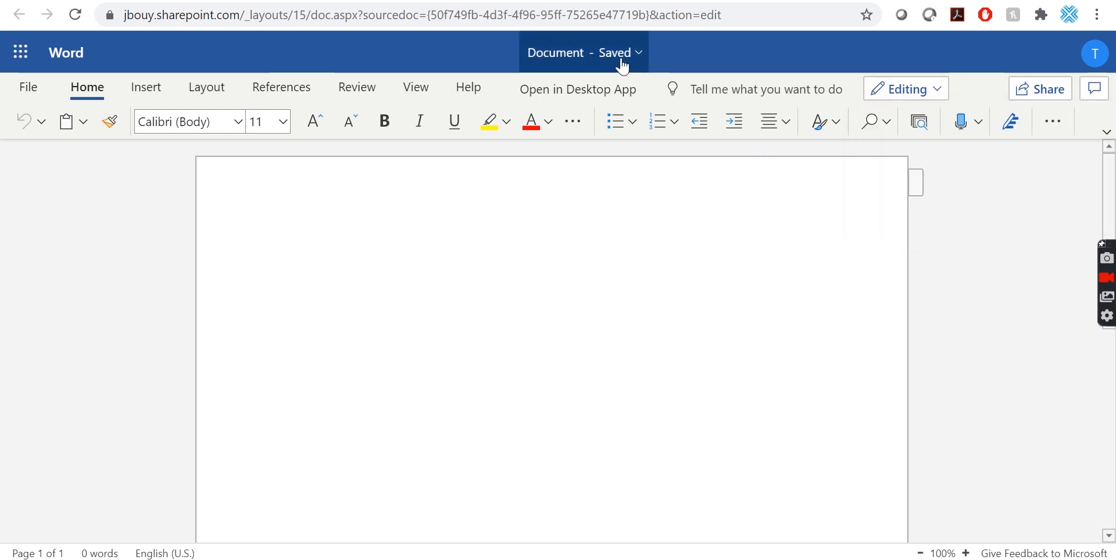
click(641, 55)
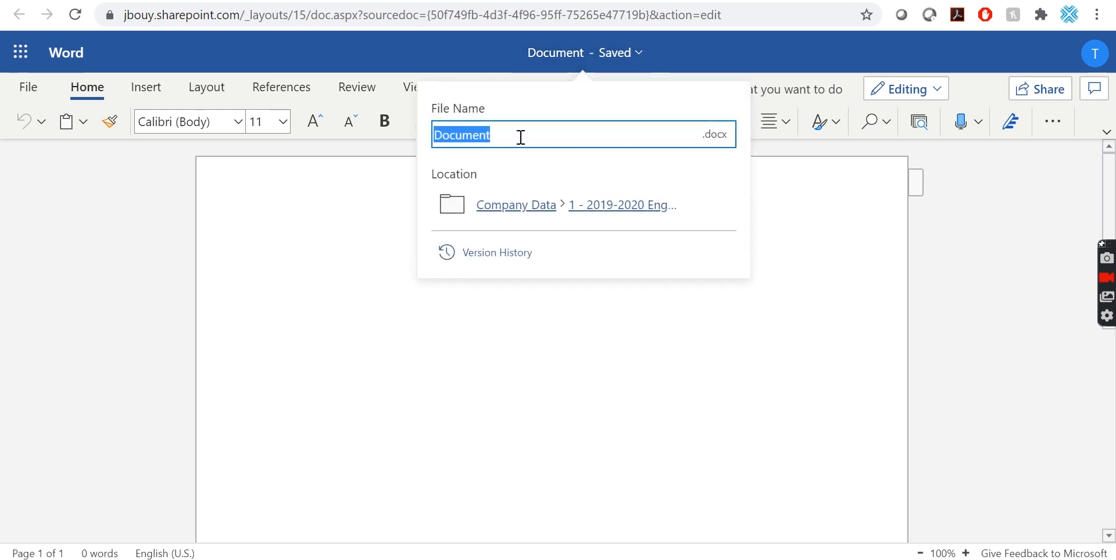
text(Test)
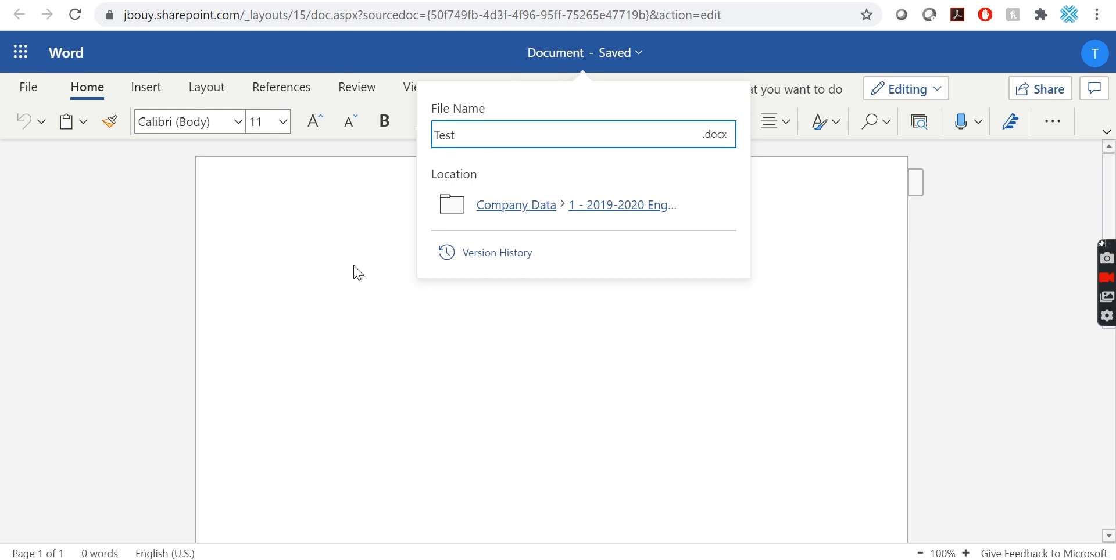
click(331, 286)
Write 'Test' in the document body and return to the library showing Test.docx.
text(Test)
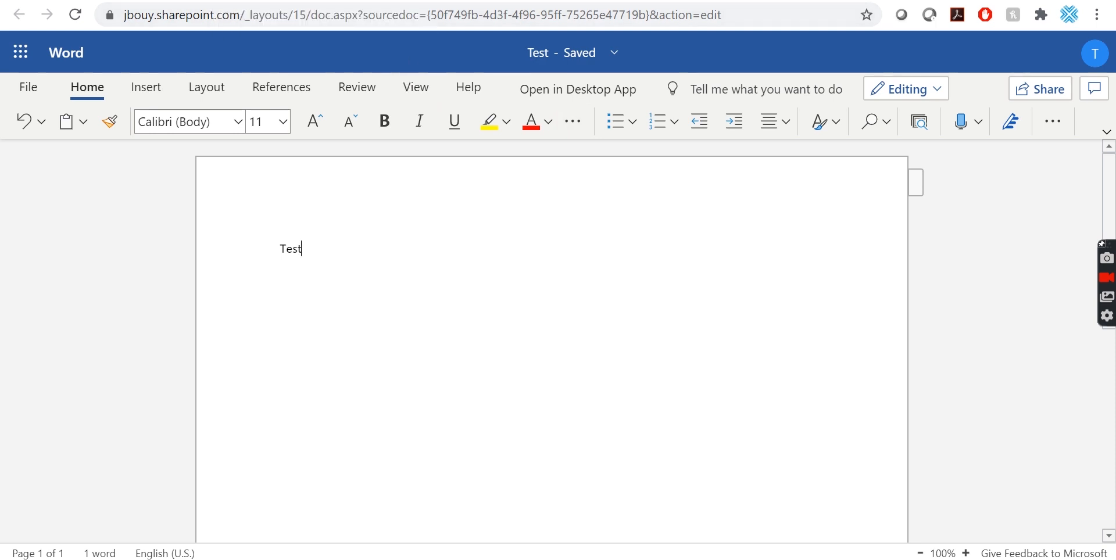
click(407, 0)
mouse_move(428, 455)
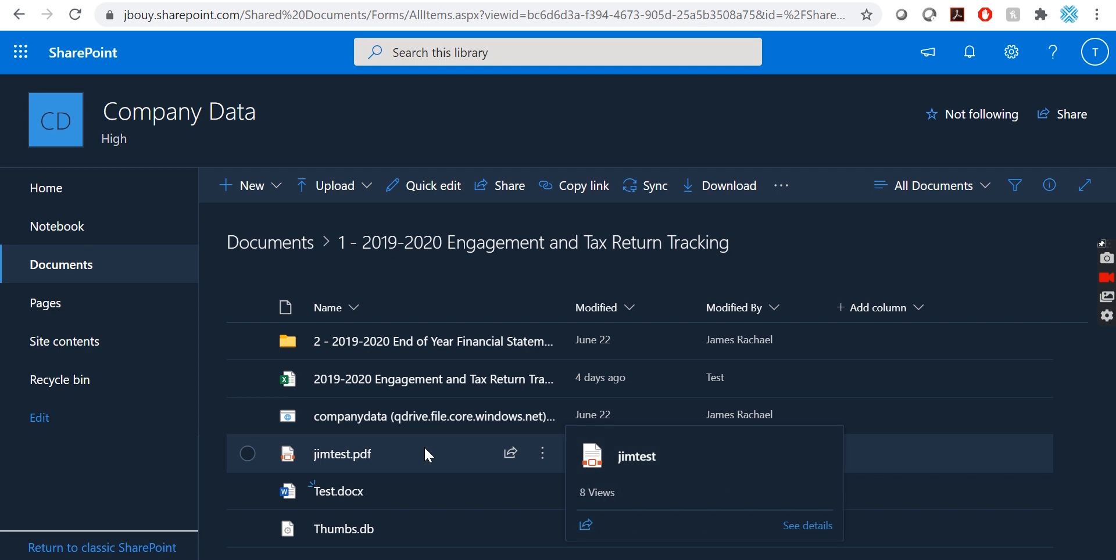
mouse_move(318, 495)
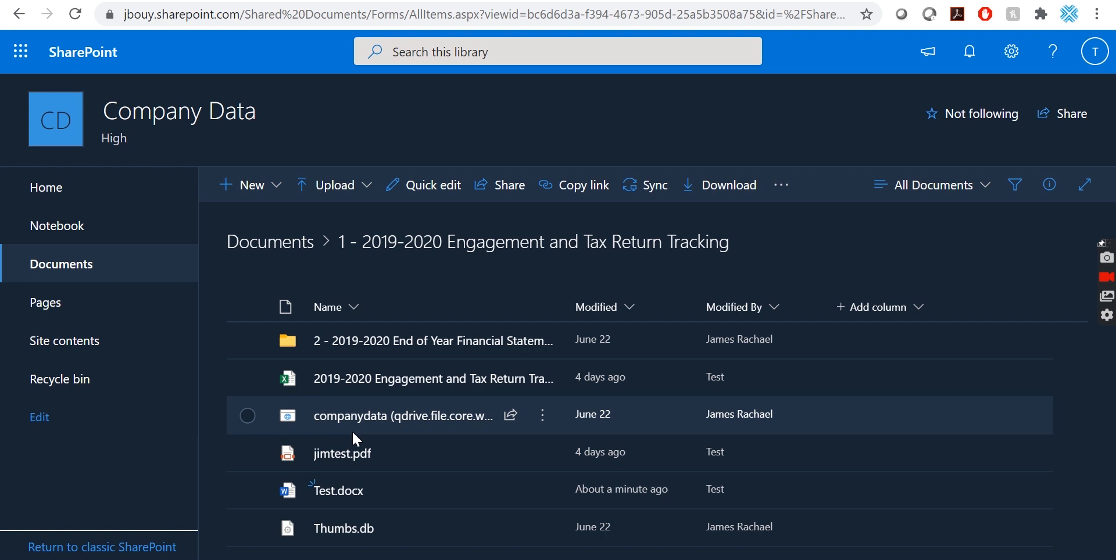
Check out Test.docx from its More commands menu, then clear the selection.
click(247, 491)
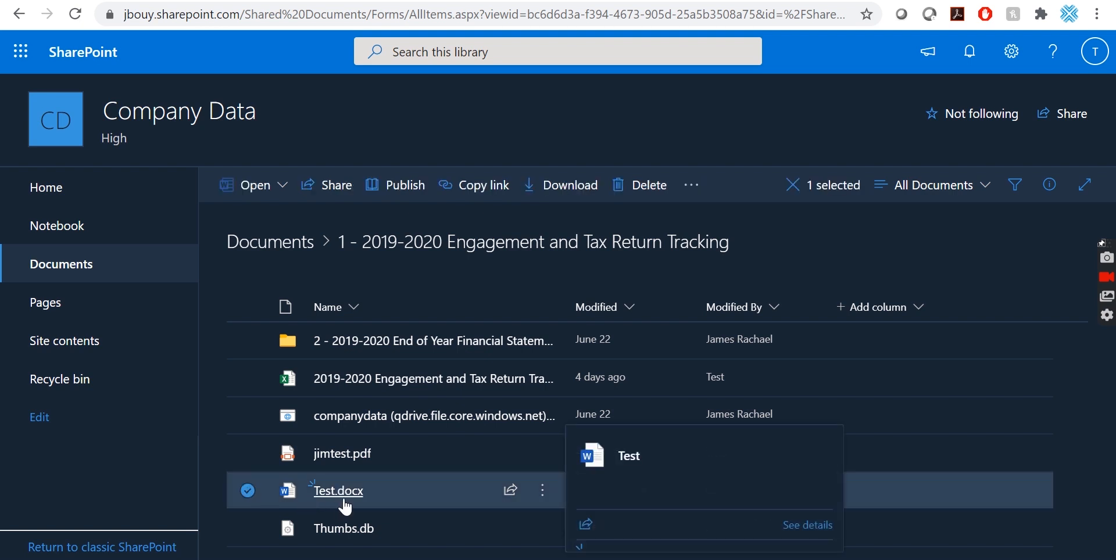
click(691, 186)
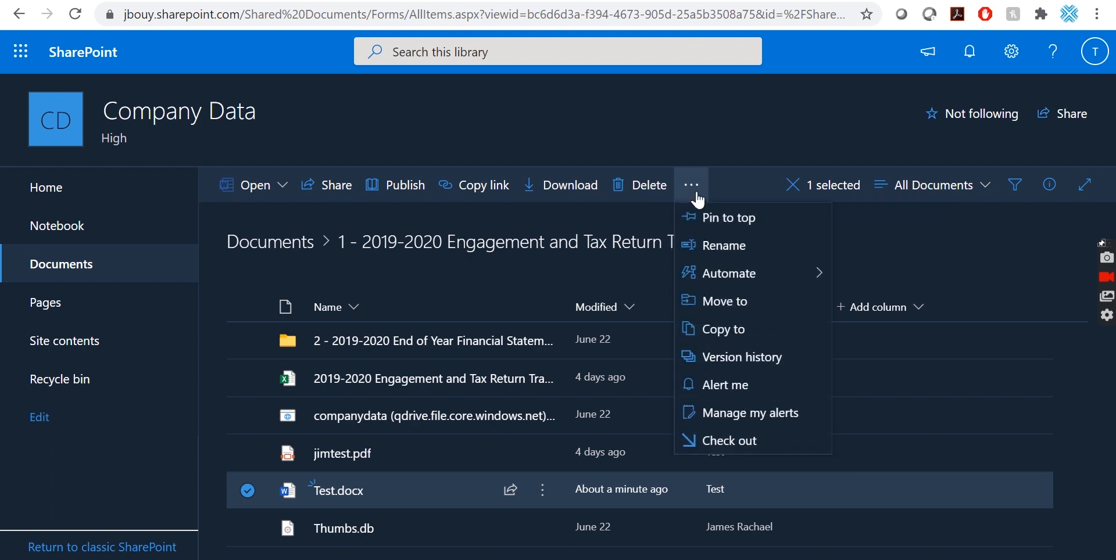
click(731, 442)
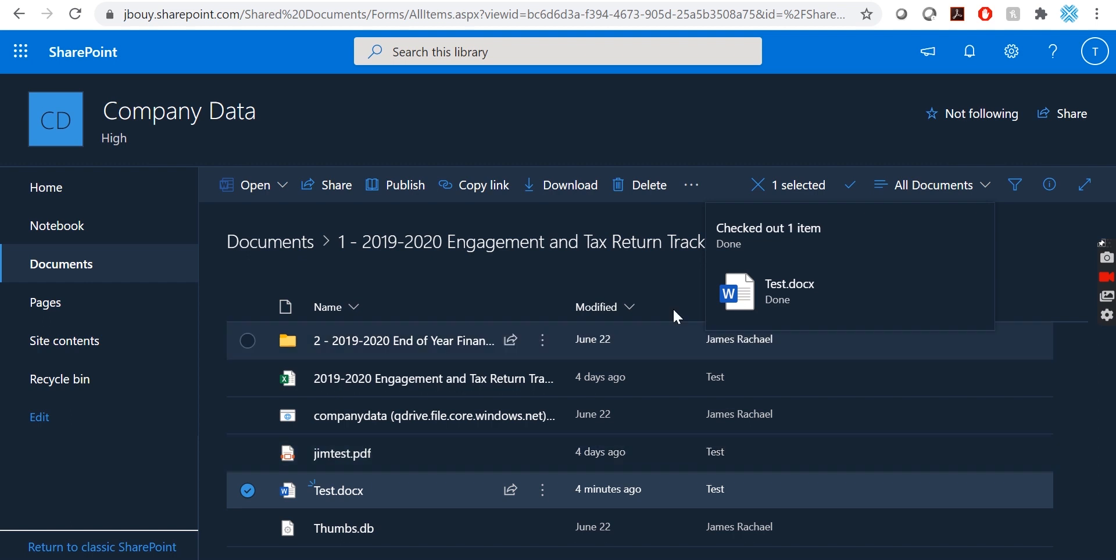
click(247, 490)
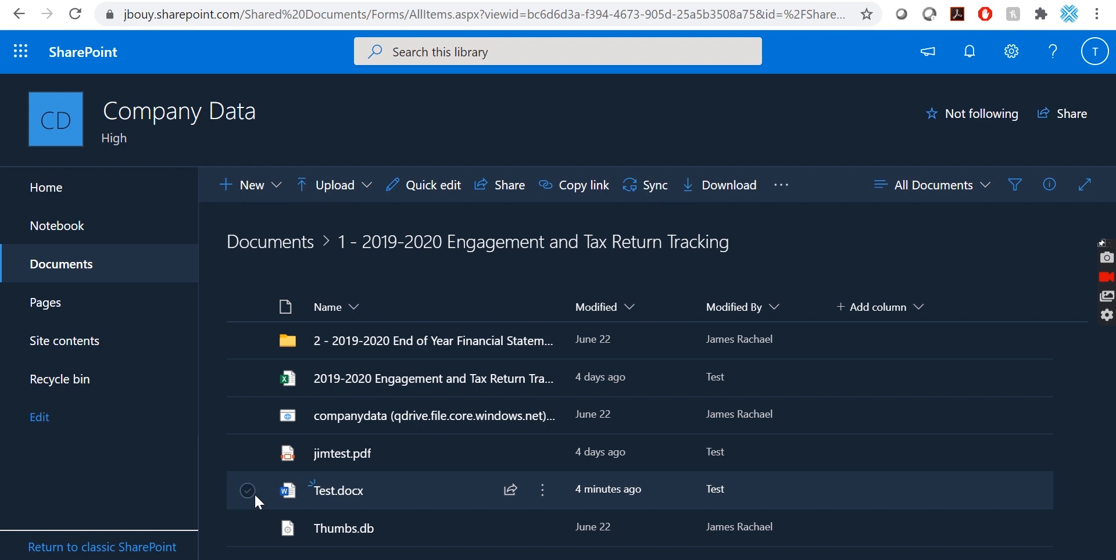
Open Test.docx, extend its text to 'Test Test test', and go back to the library.
click(350, 494)
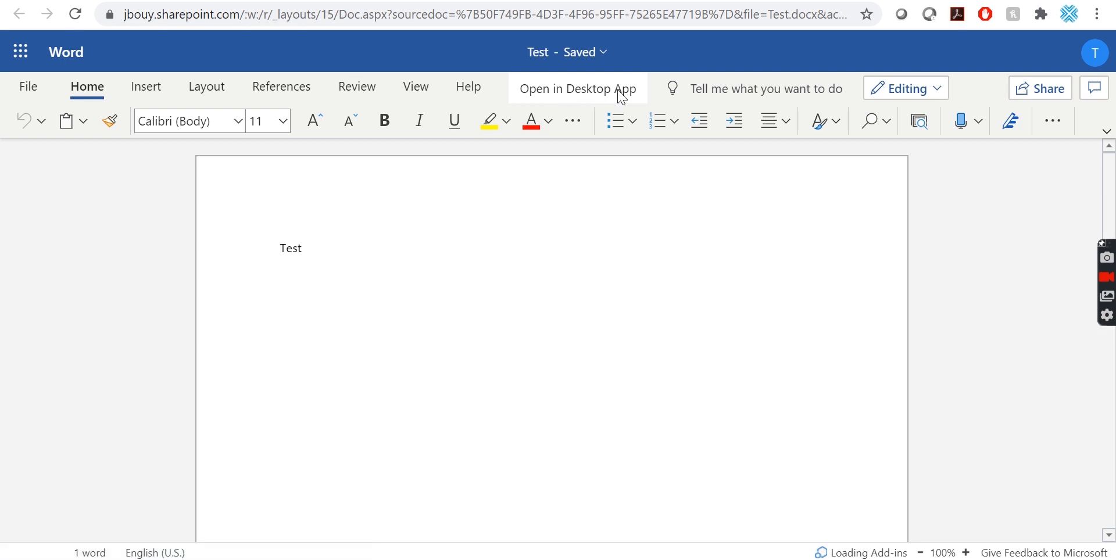
click(362, 264)
text(T)
text(test)
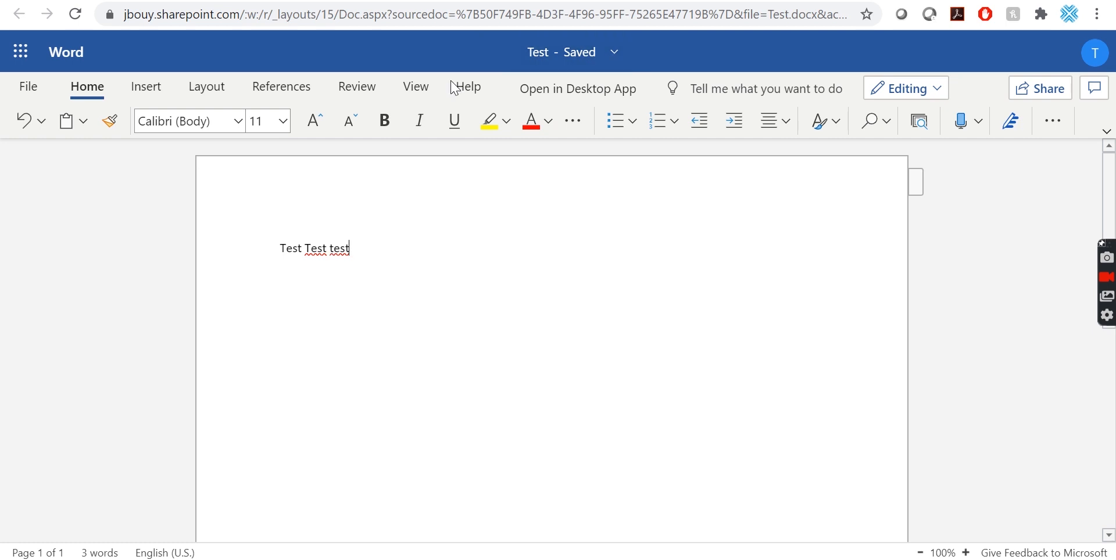
click(403, 0)
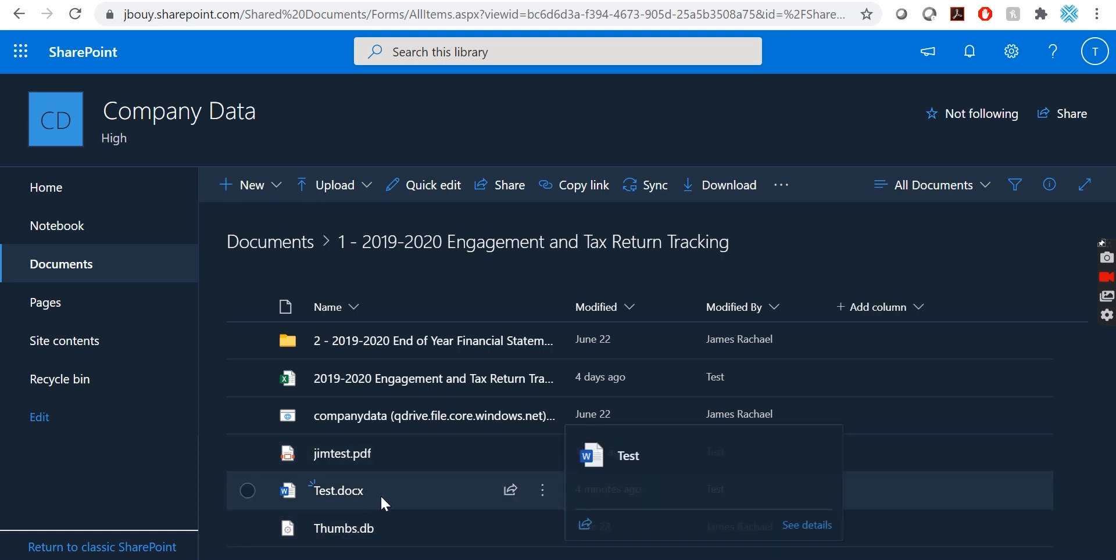
Check Test.docx back in as 2.0 Major version (publish).
click(248, 491)
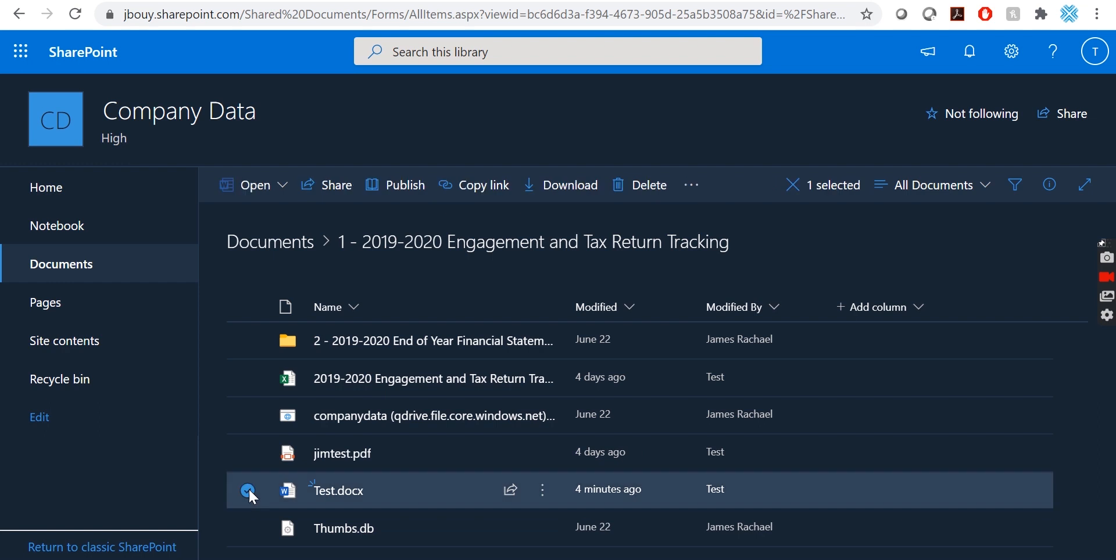
click(691, 185)
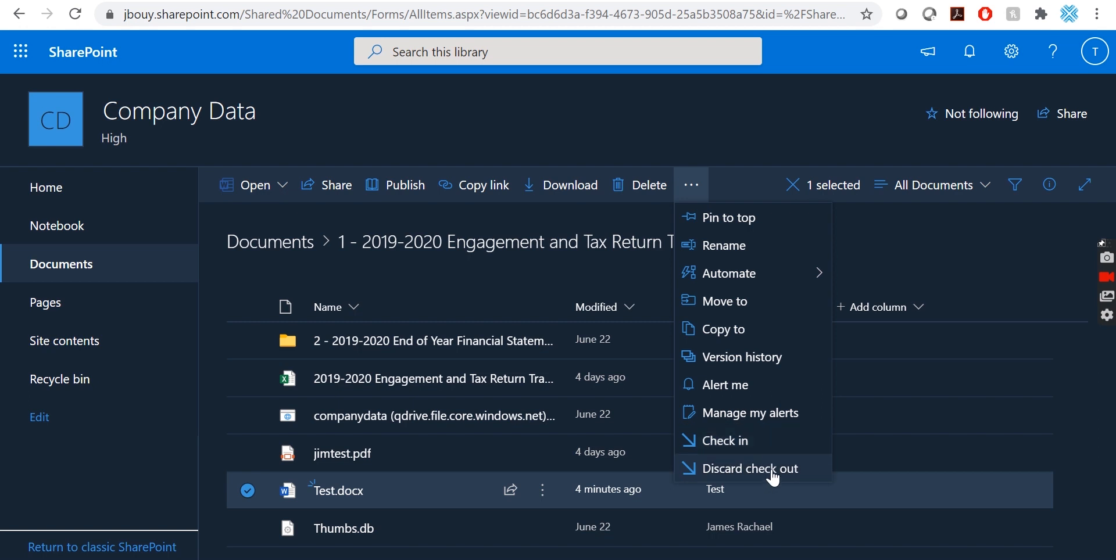
click(750, 441)
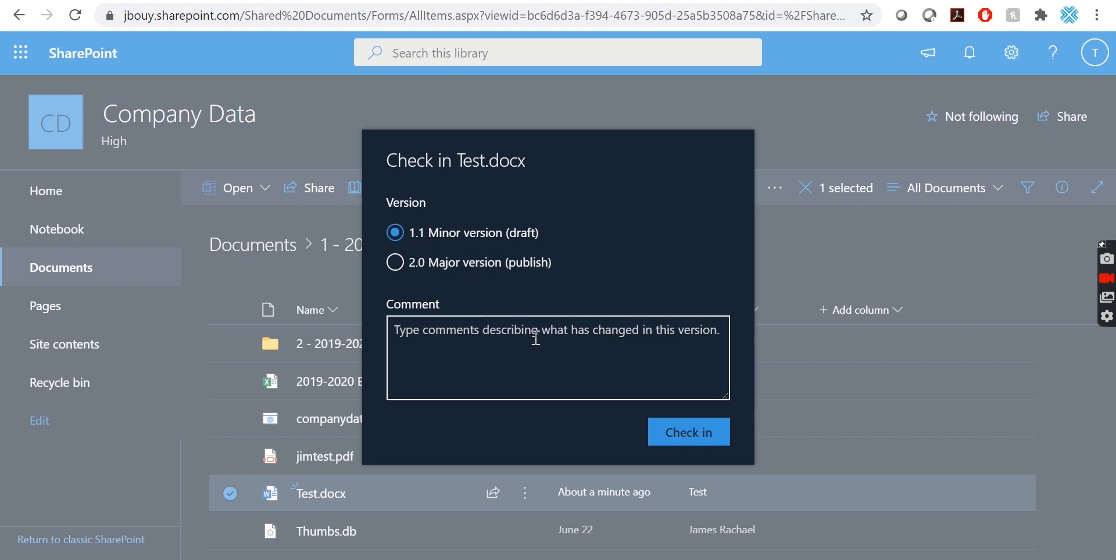
click(395, 264)
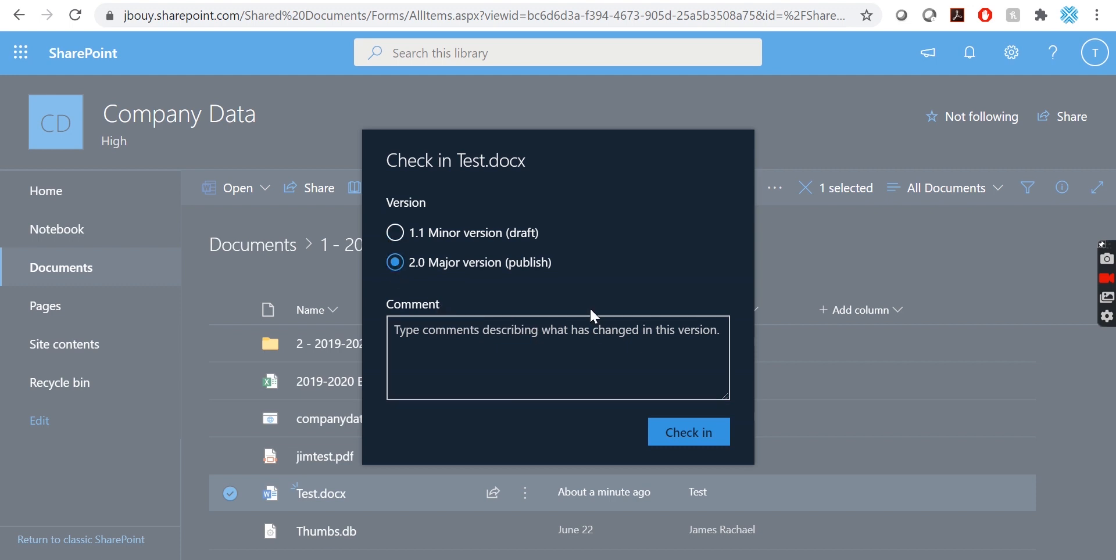
click(683, 437)
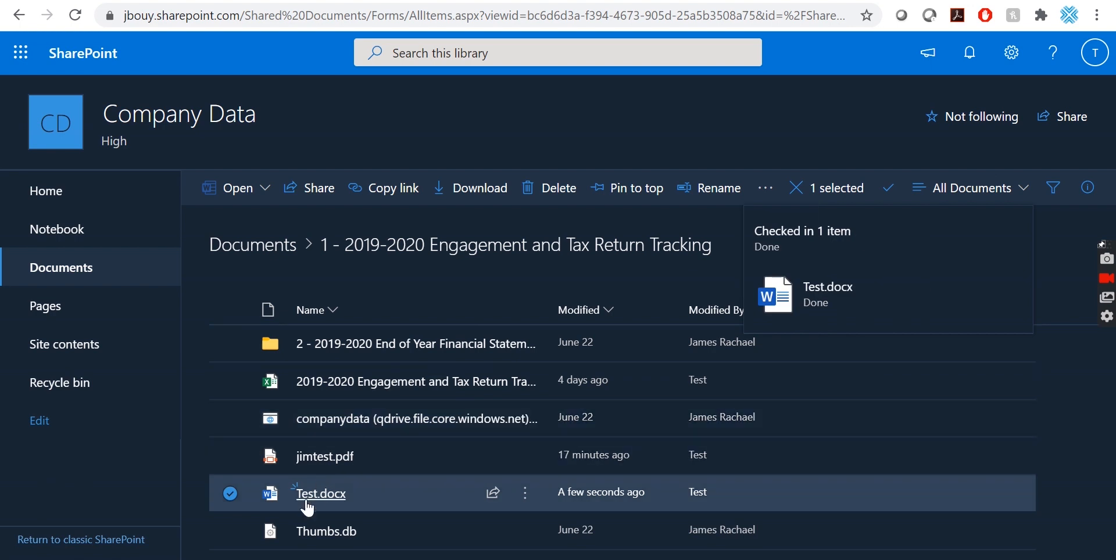
mouse_move(308, 508)
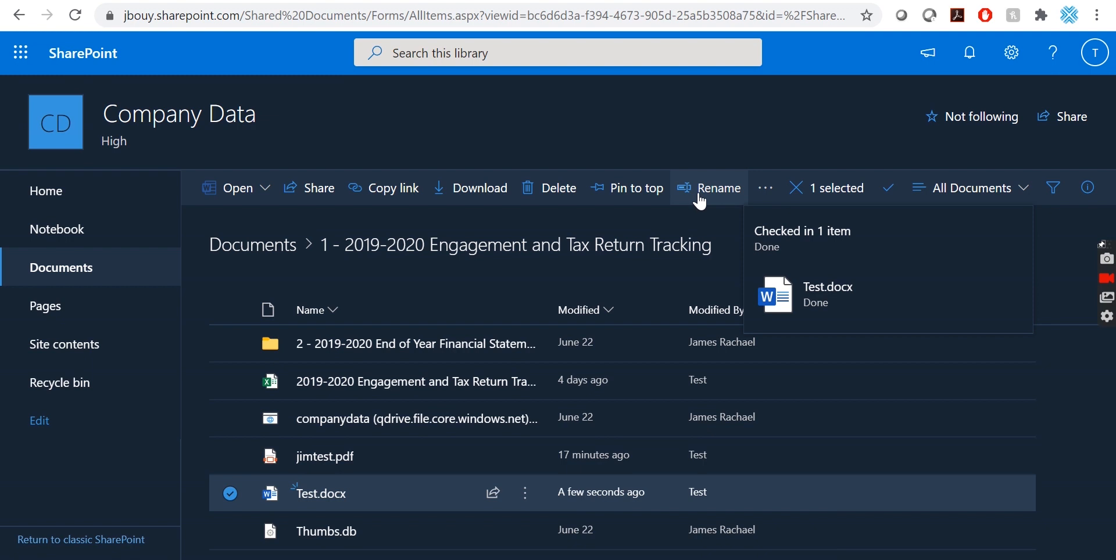
click(760, 198)
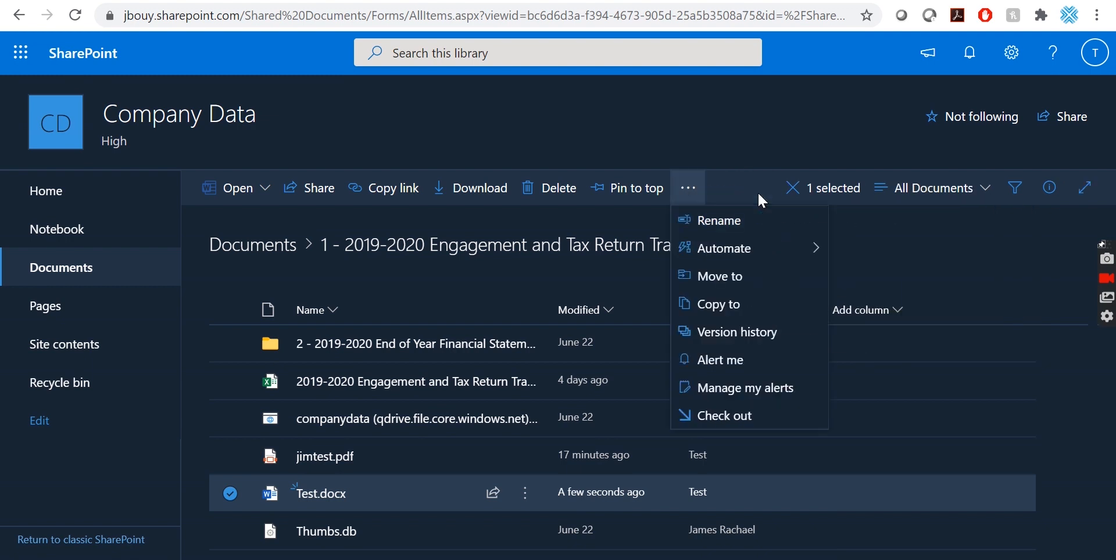
Review Test.docx's version history (2.0, 1.0, 0.3, 0.2, 0.1), then close the dialog.
click(754, 337)
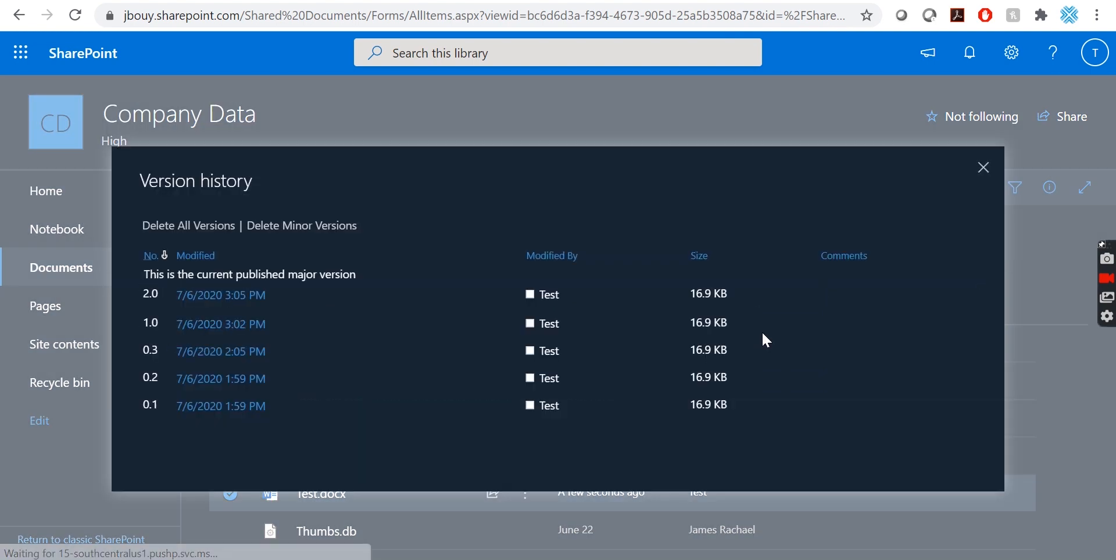
mouse_move(238, 407)
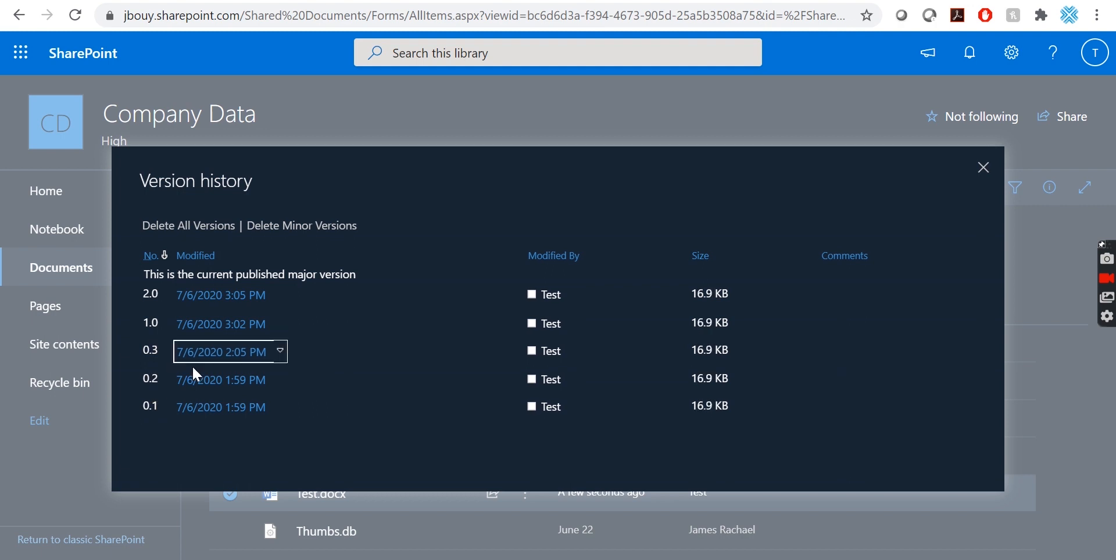
mouse_move(233, 362)
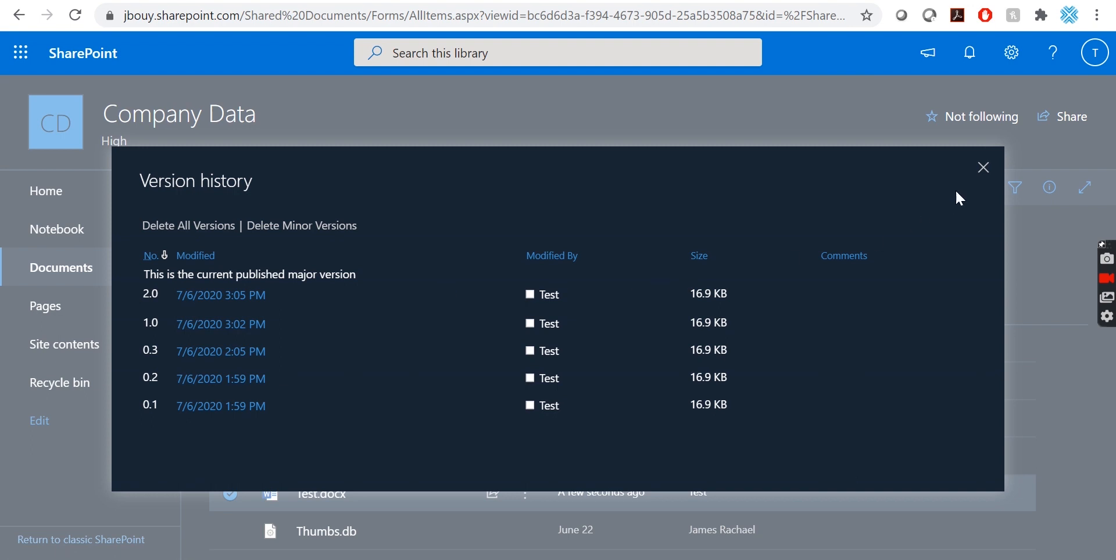
click(983, 167)
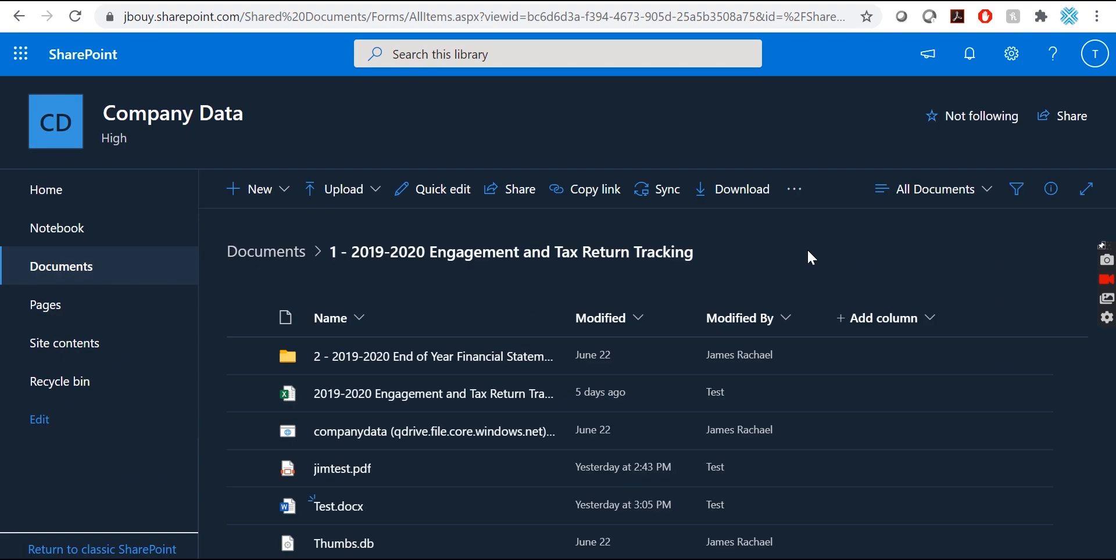
Open Test.docx in Word for the web and launch it in desktop Word, dismissing the privacy notice.
click(342, 516)
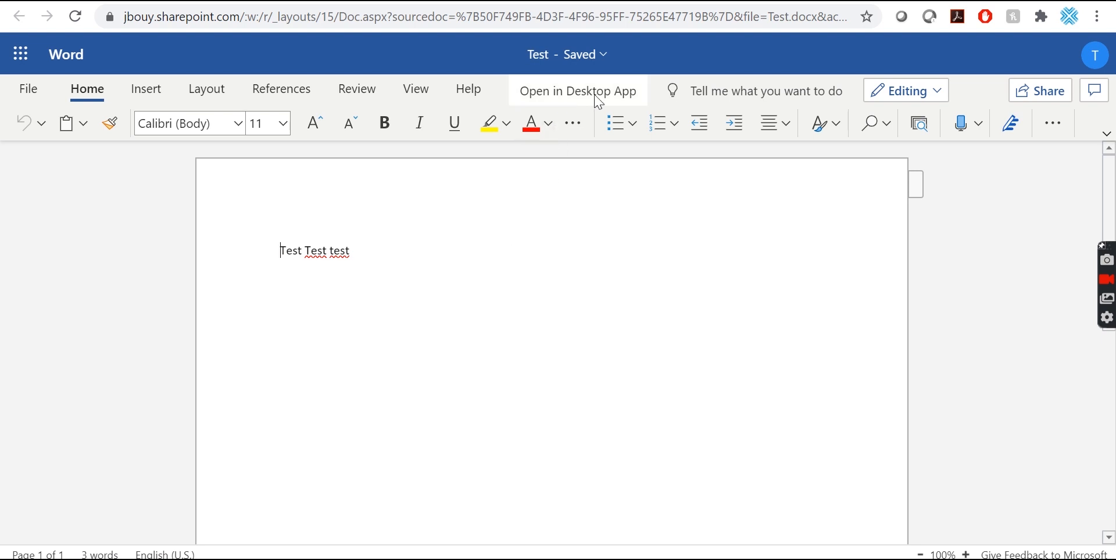
click(606, 103)
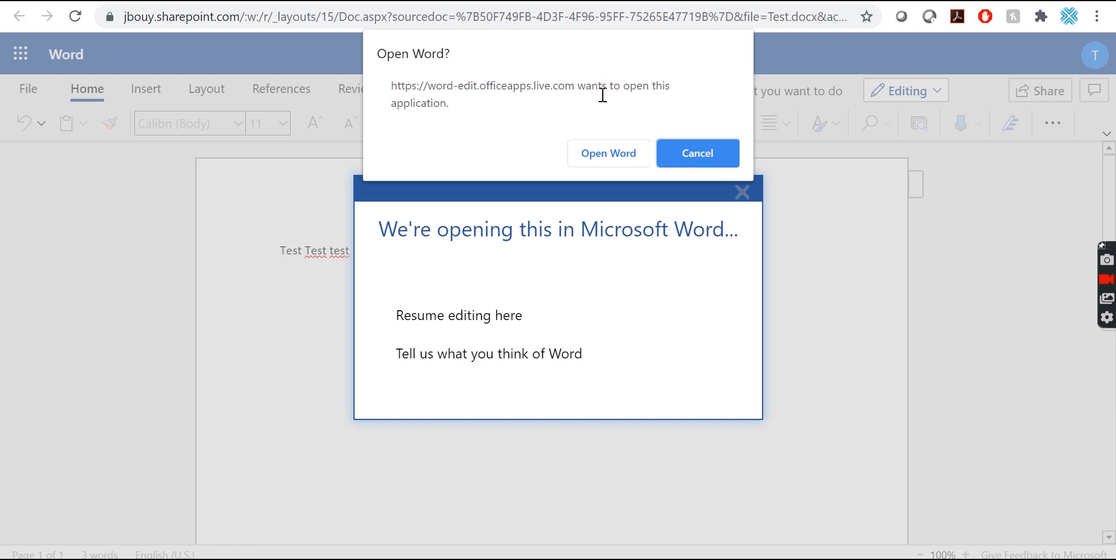
click(599, 163)
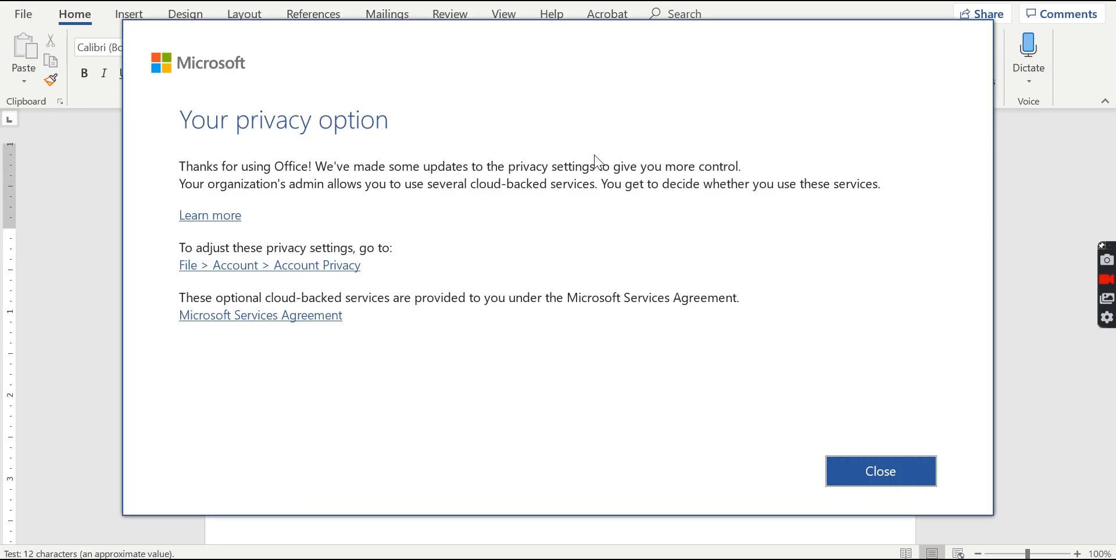
click(870, 465)
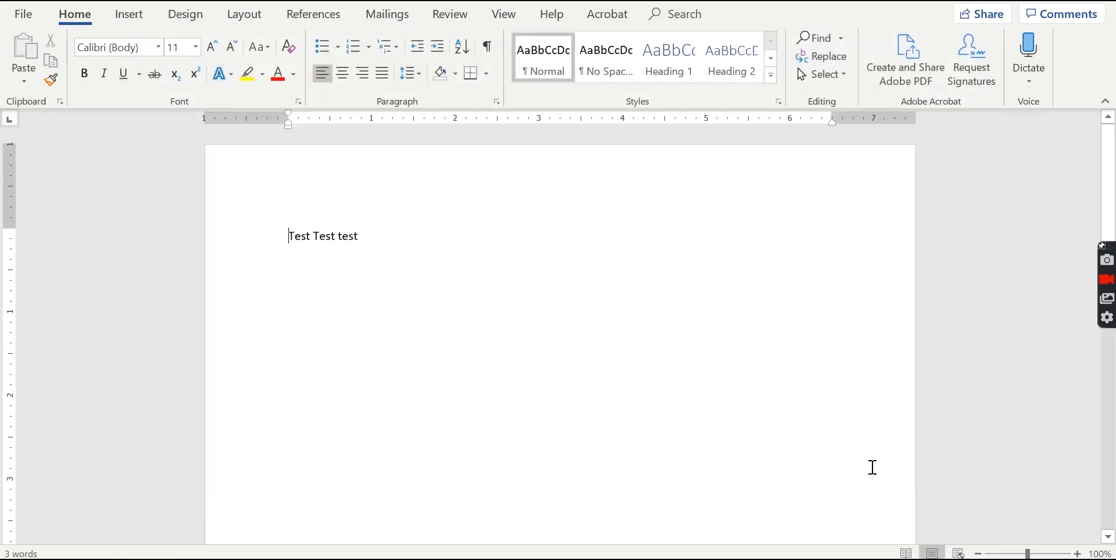
Append ' test test' so the line reads 'Test Test test test test'.
click(369, 263)
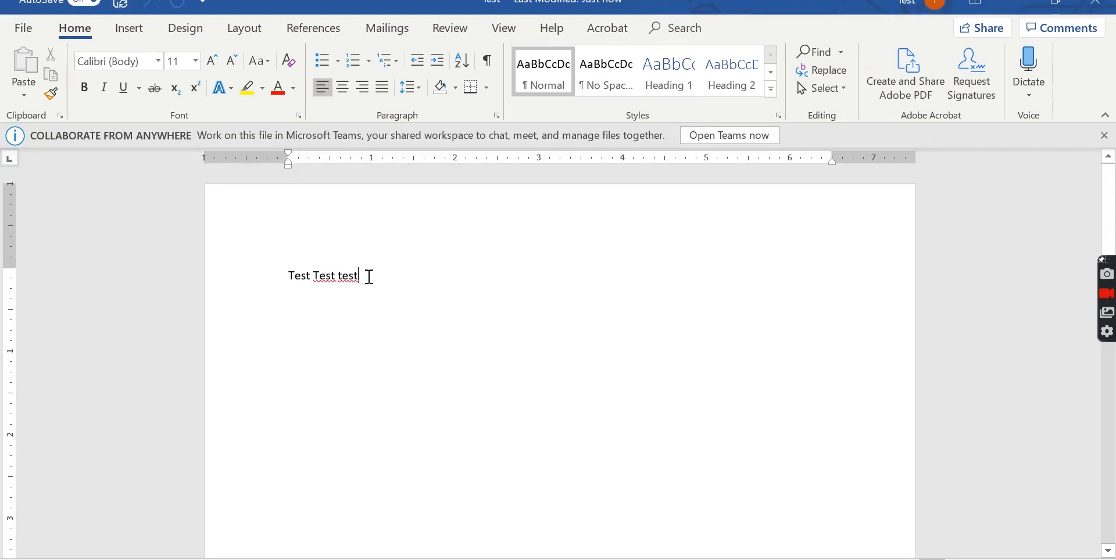
text(test test)
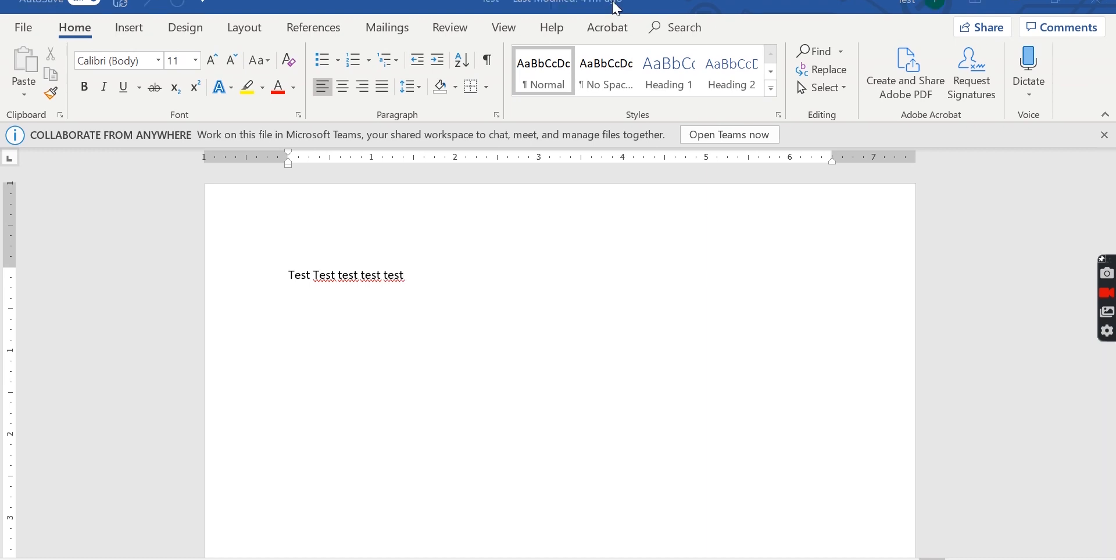
click(631, 6)
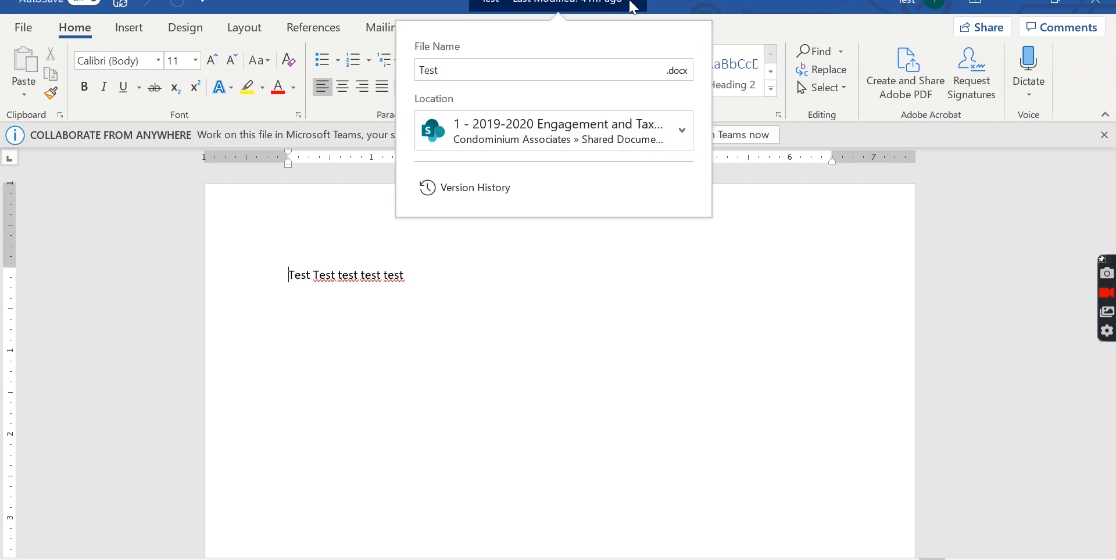
click(700, 2)
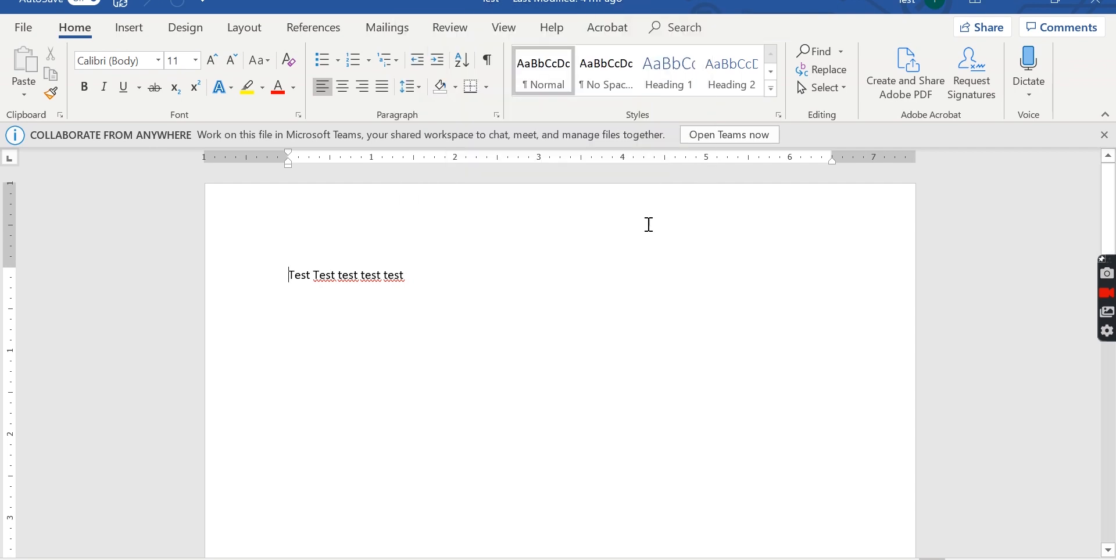
Check the file details flyout to confirm the save, then close desktop Word.
click(440, 279)
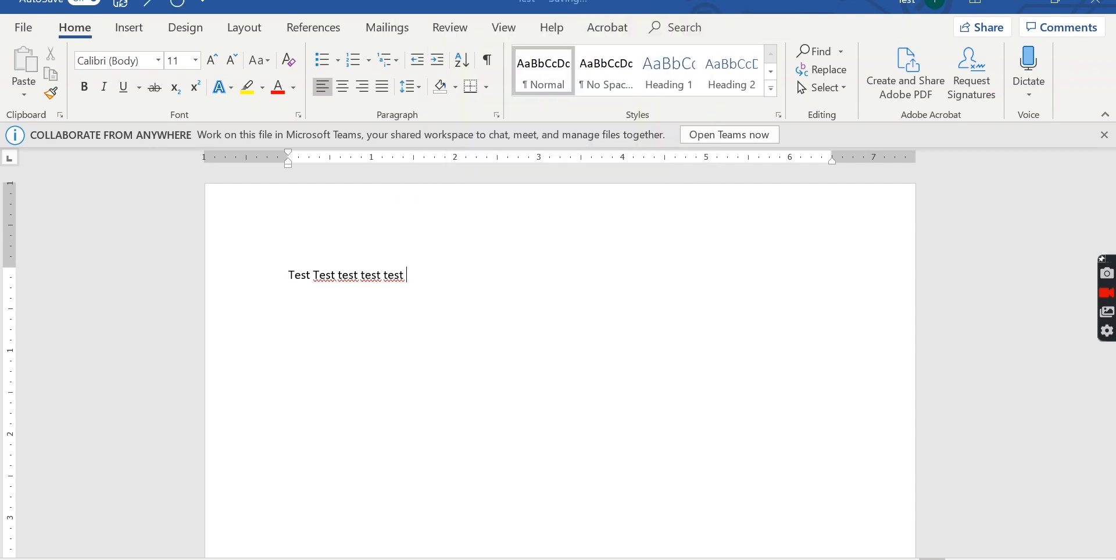
click(599, 3)
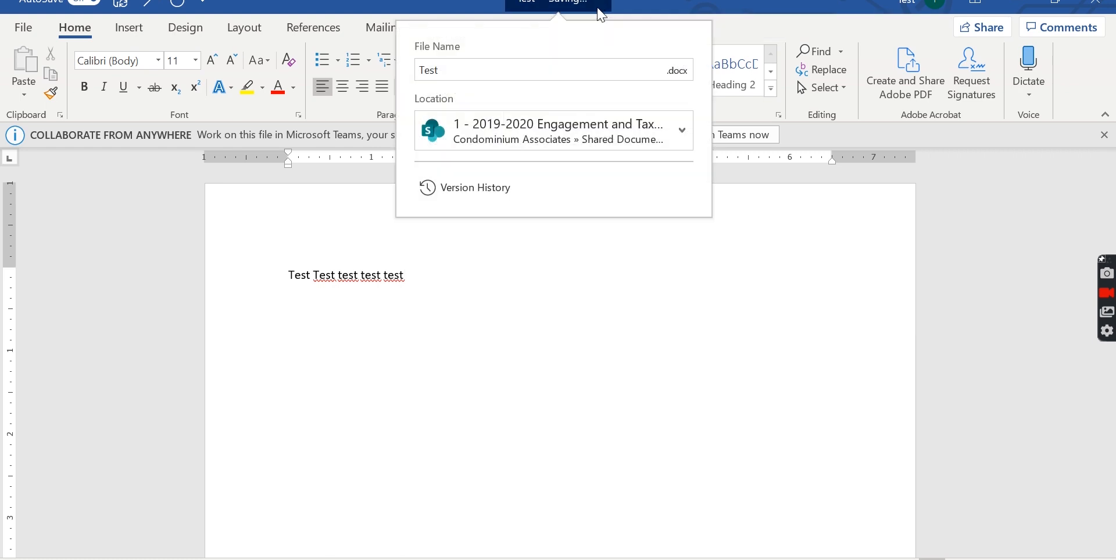
click(645, 3)
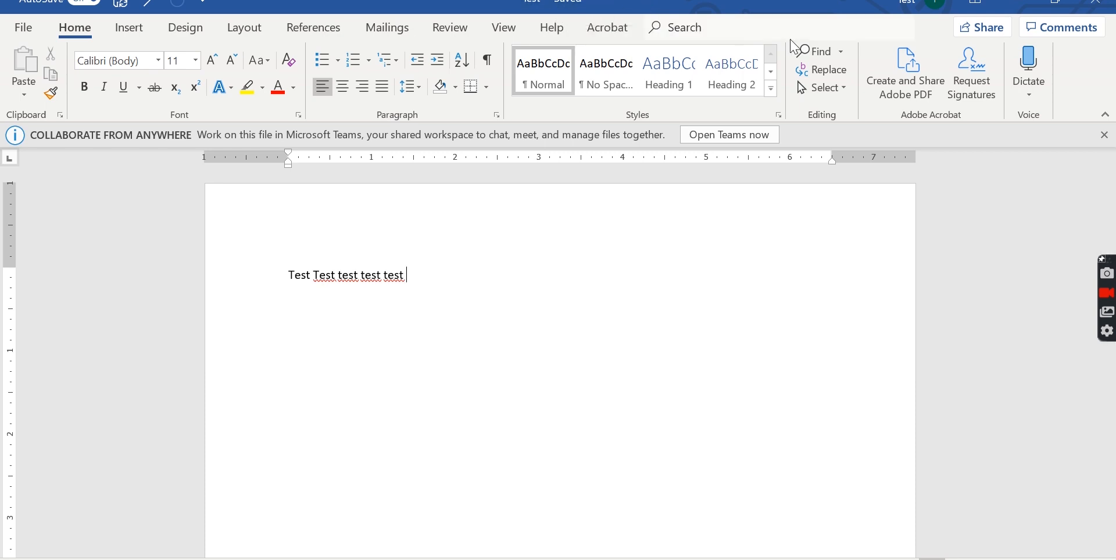
click(1093, 8)
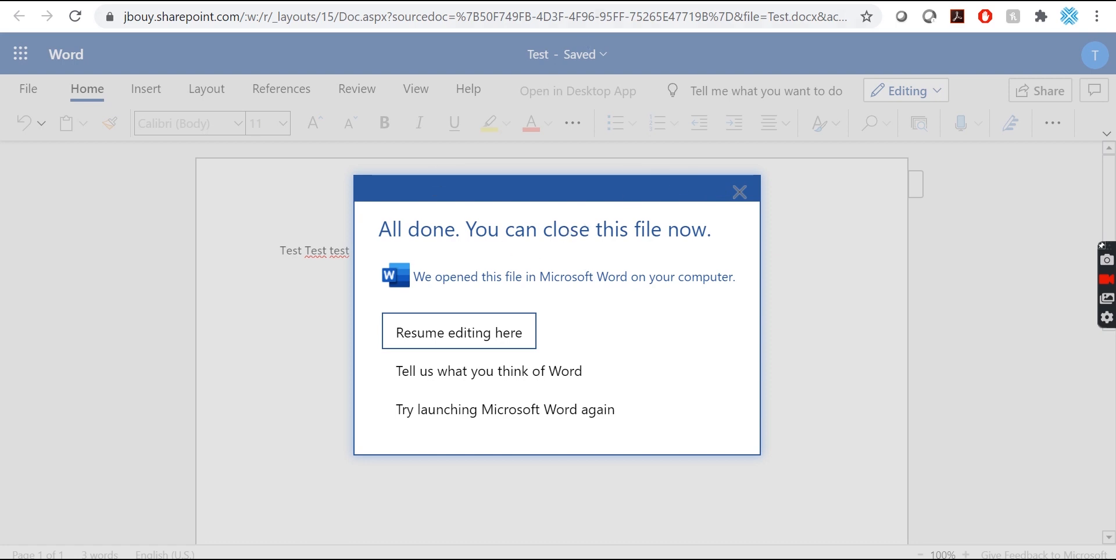
Reload the Company Data library so Test.docx shows as modified about a minute ago.
click(607, 1)
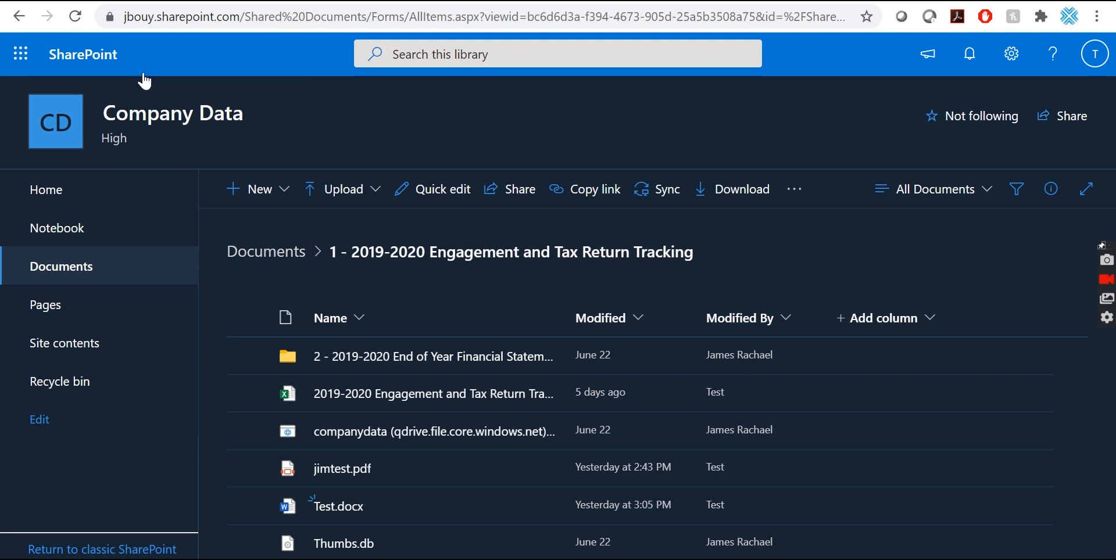
click(75, 16)
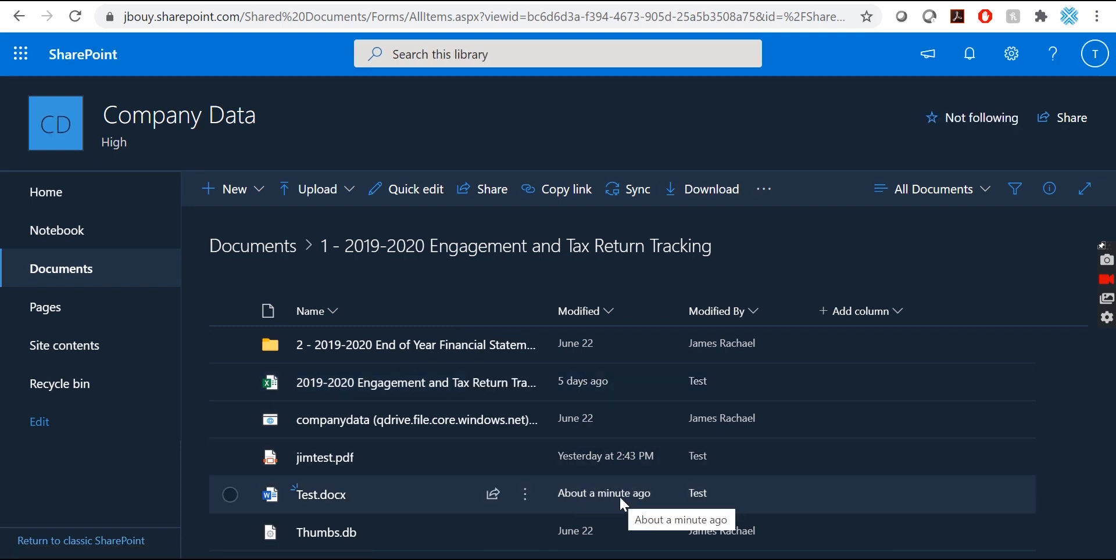
mouse_move(344, 509)
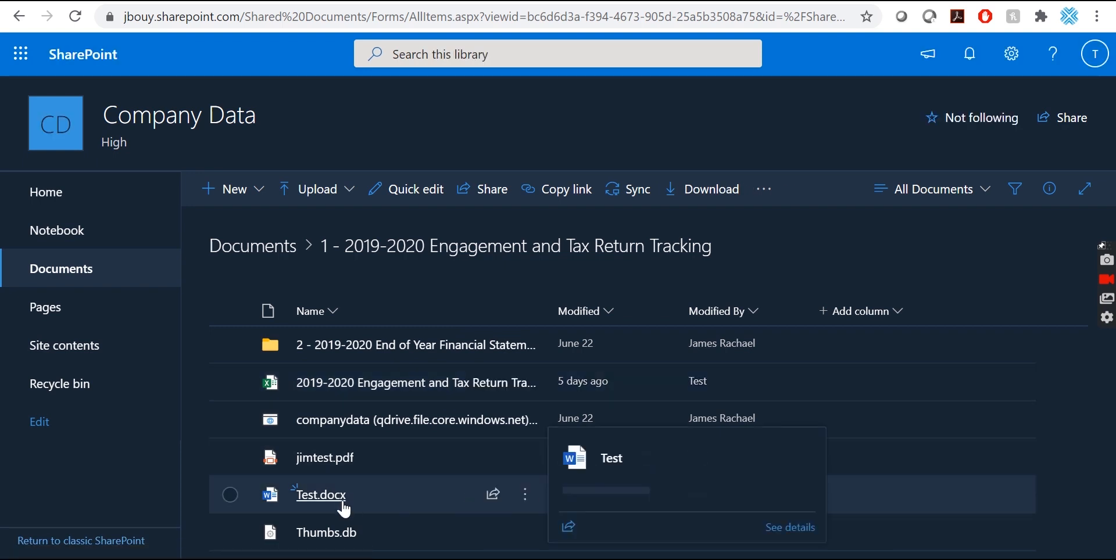
mouse_move(304, 416)
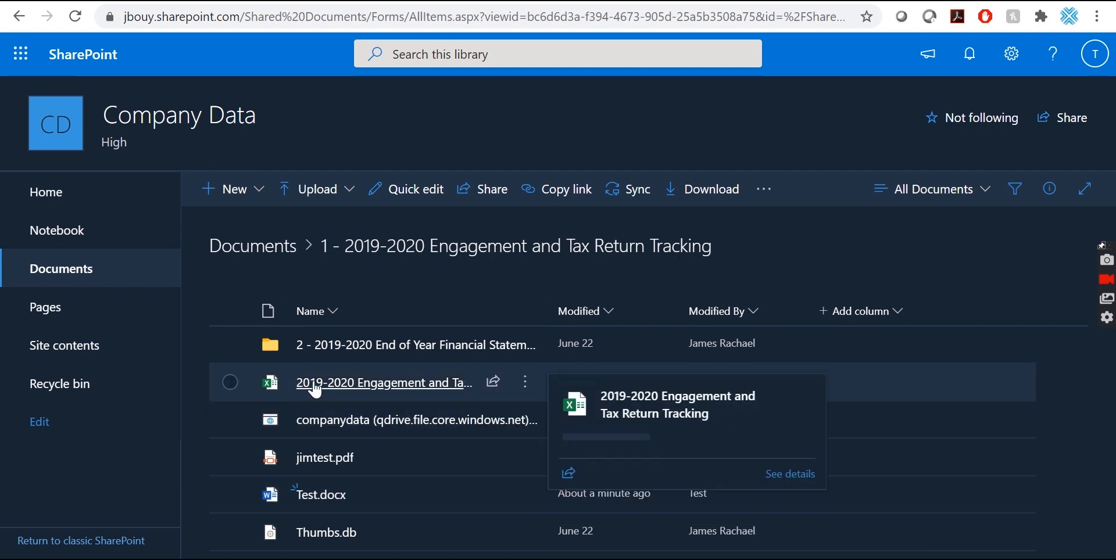
Create a new Excel workbook named Book and open it in desktop Excel.
click(262, 197)
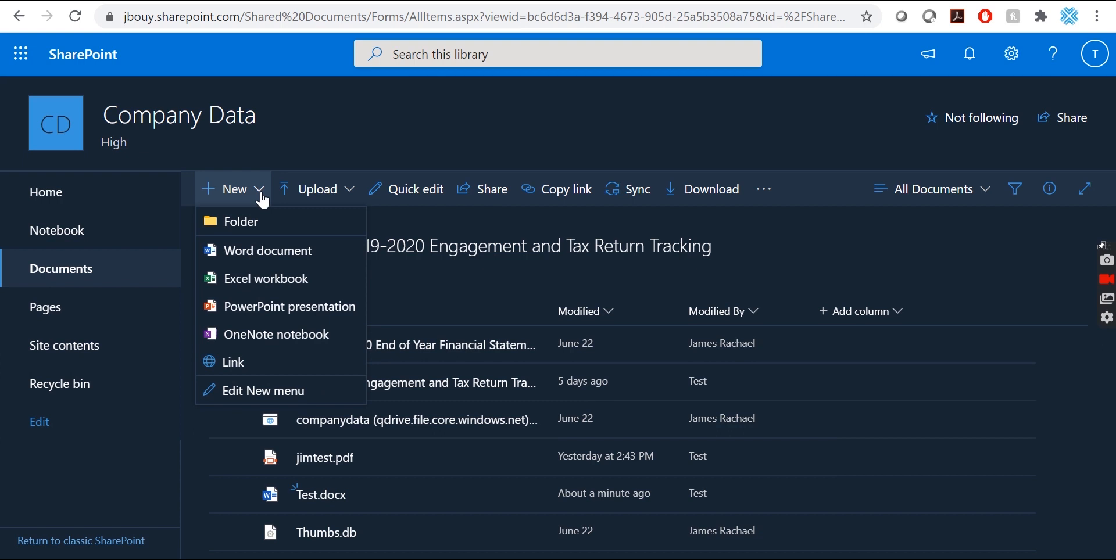
click(243, 286)
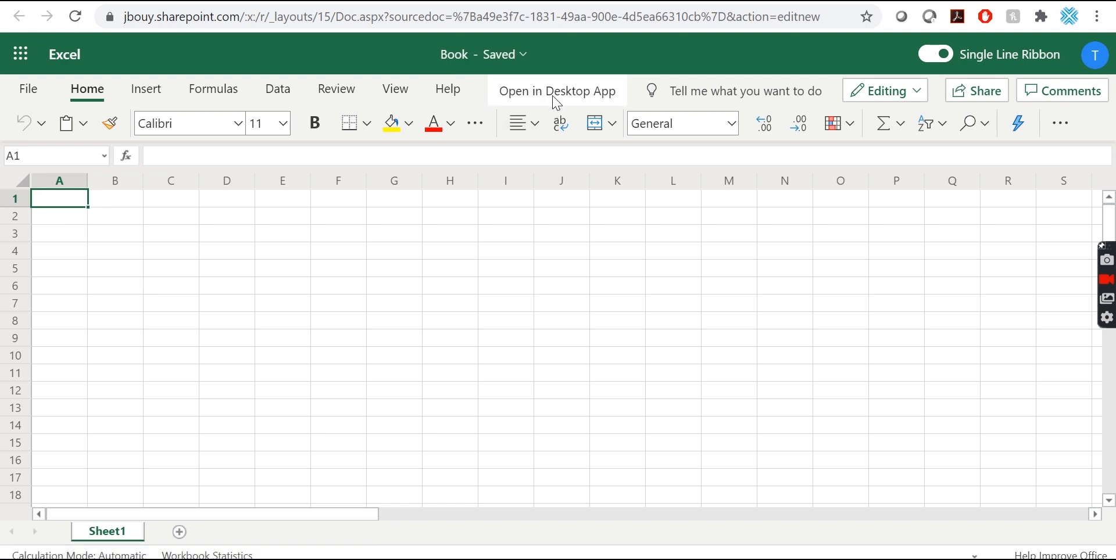
click(558, 92)
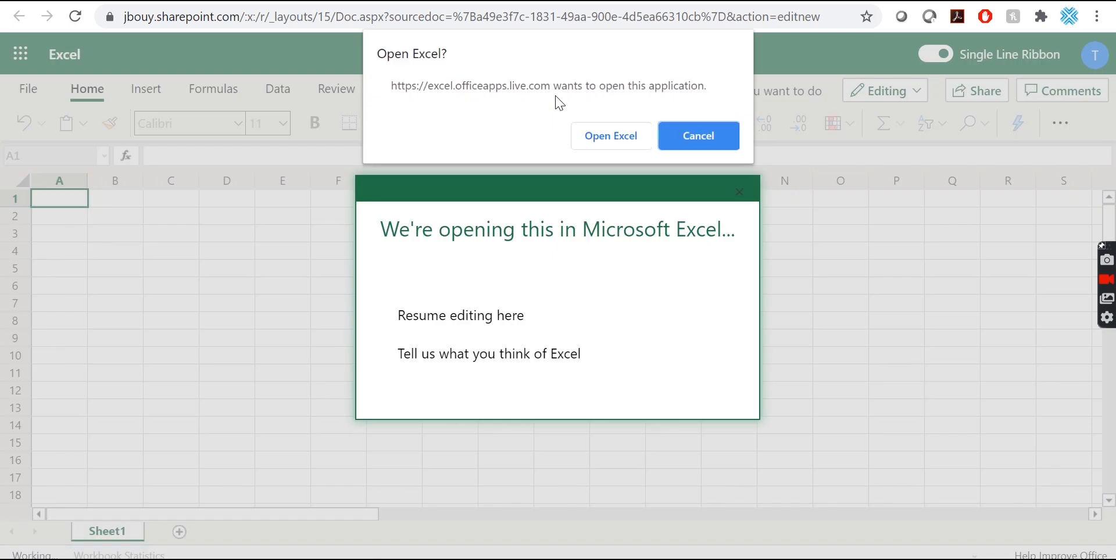
click(610, 137)
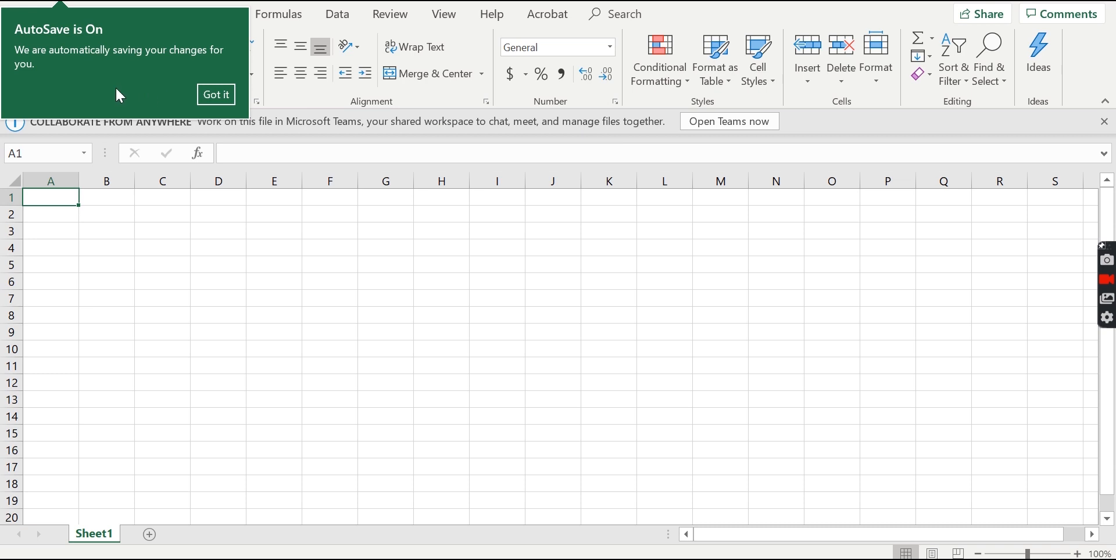
Enter Test in A1 and 1234 in B1, let AutoSave save, then close Excel.
click(216, 94)
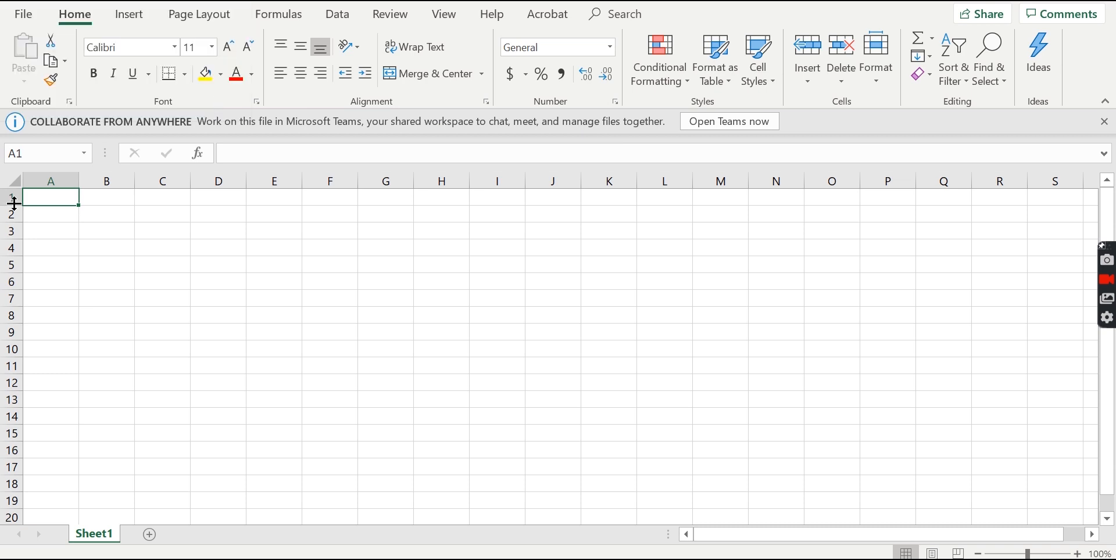
double_click(43, 200)
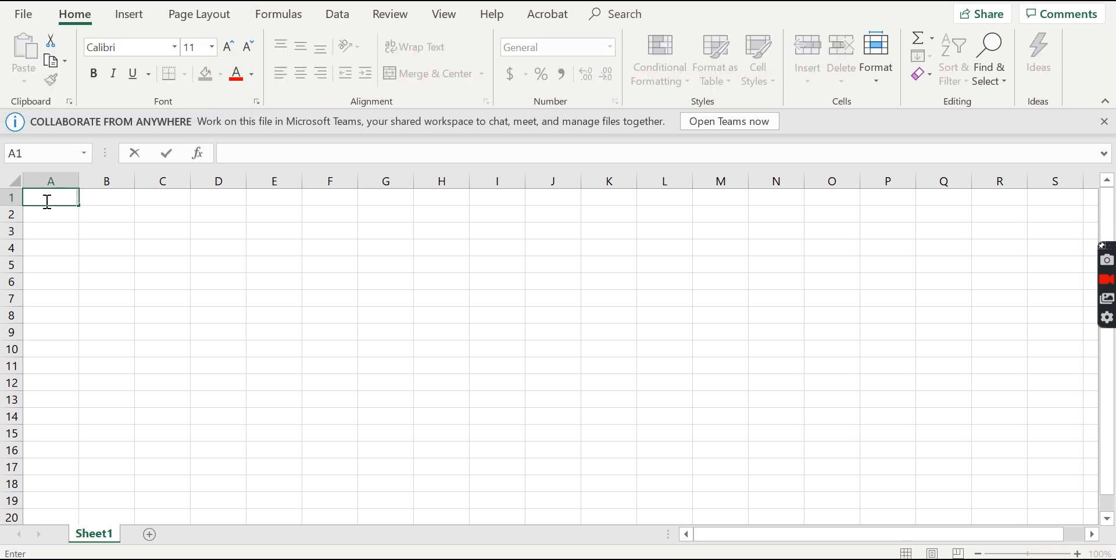
text(Test)
click(91, 198)
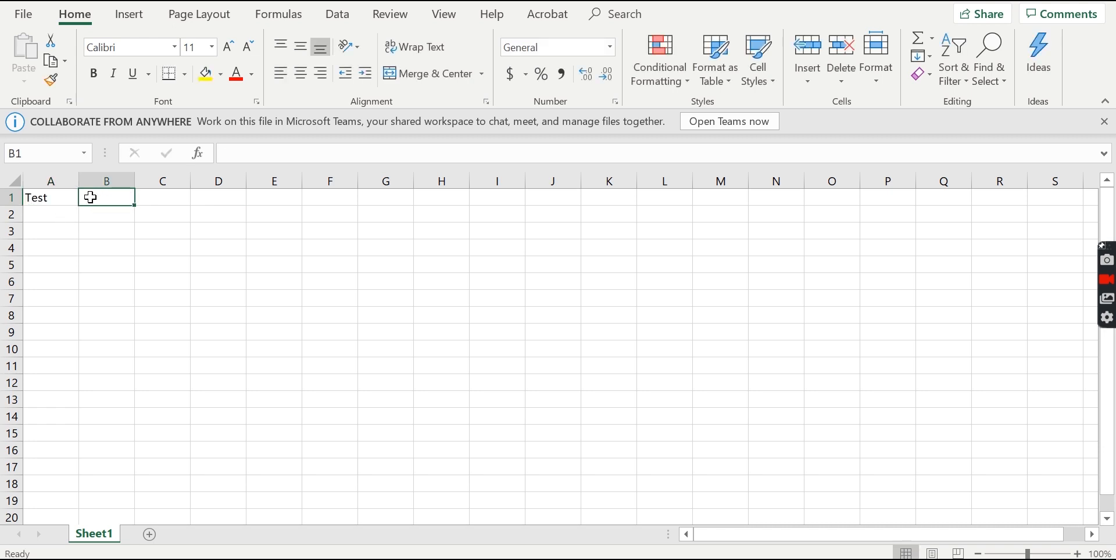
text(1234)
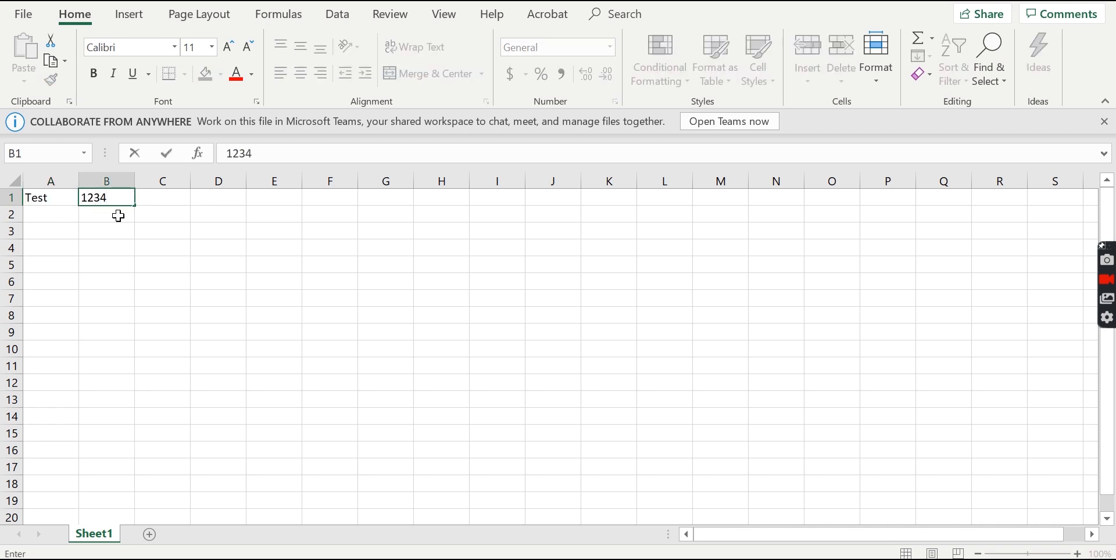
click(172, 231)
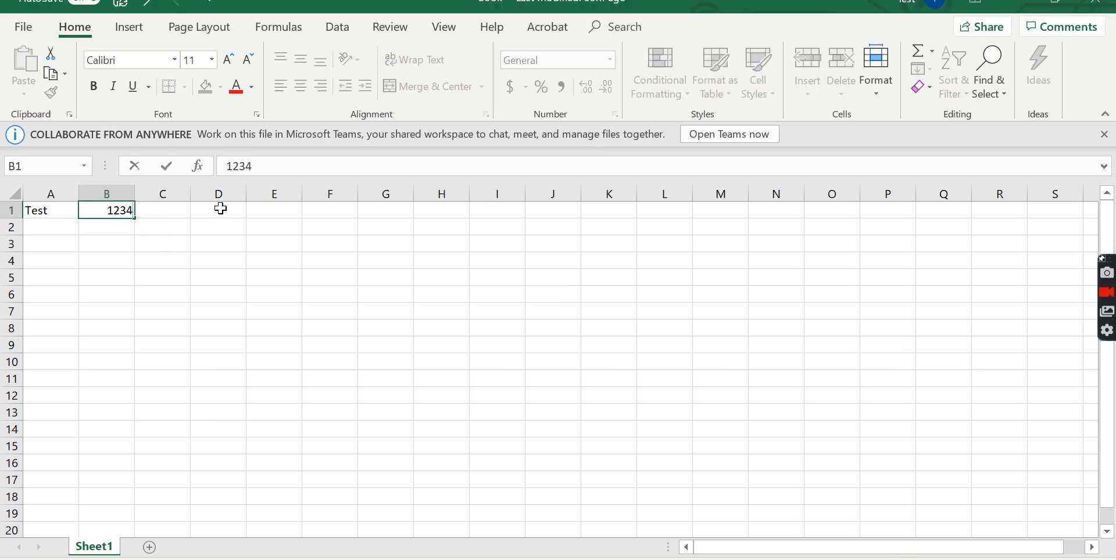
click(281, 211)
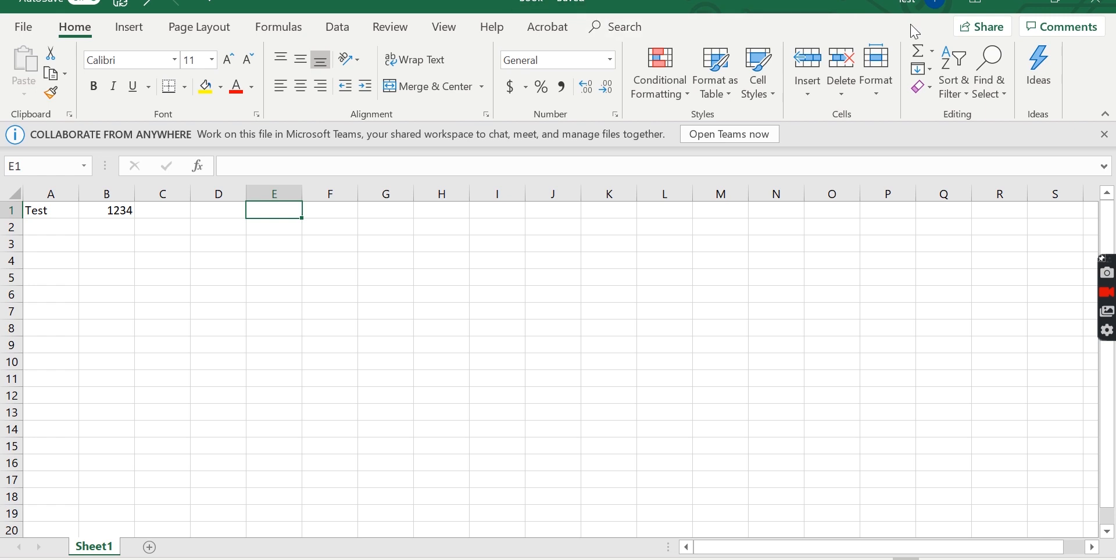
click(1095, 7)
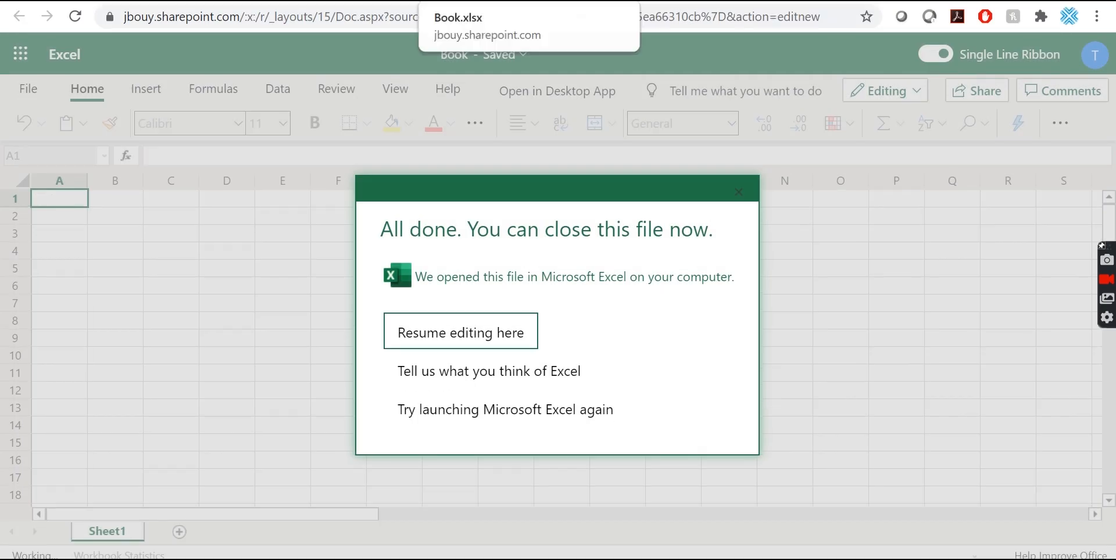
Leave Excel for the web and scroll the library to find the new Book.xlsx.
click(621, 1)
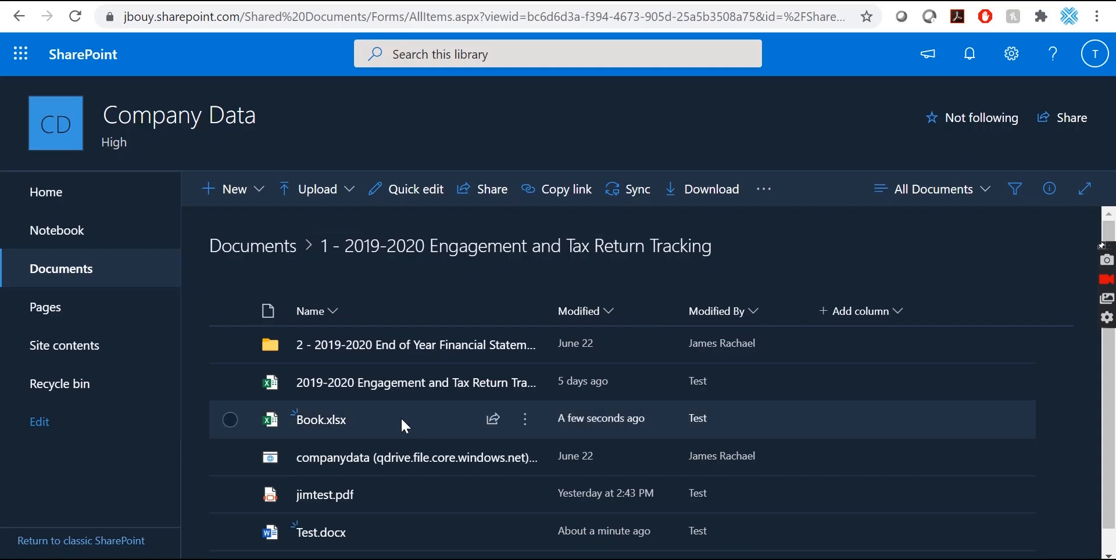
scroll(402, 418, down, 1)
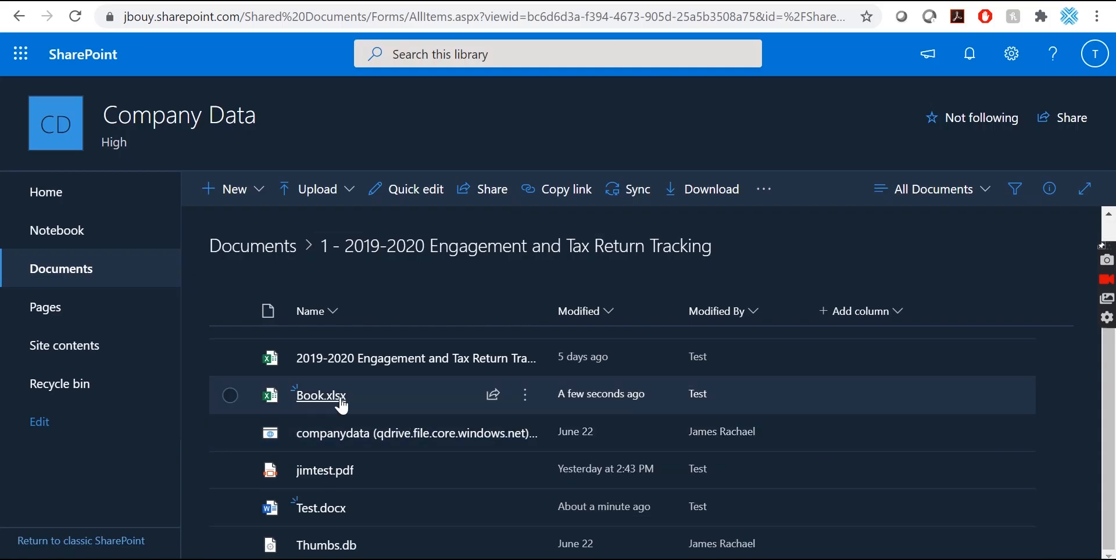
mouse_move(305, 402)
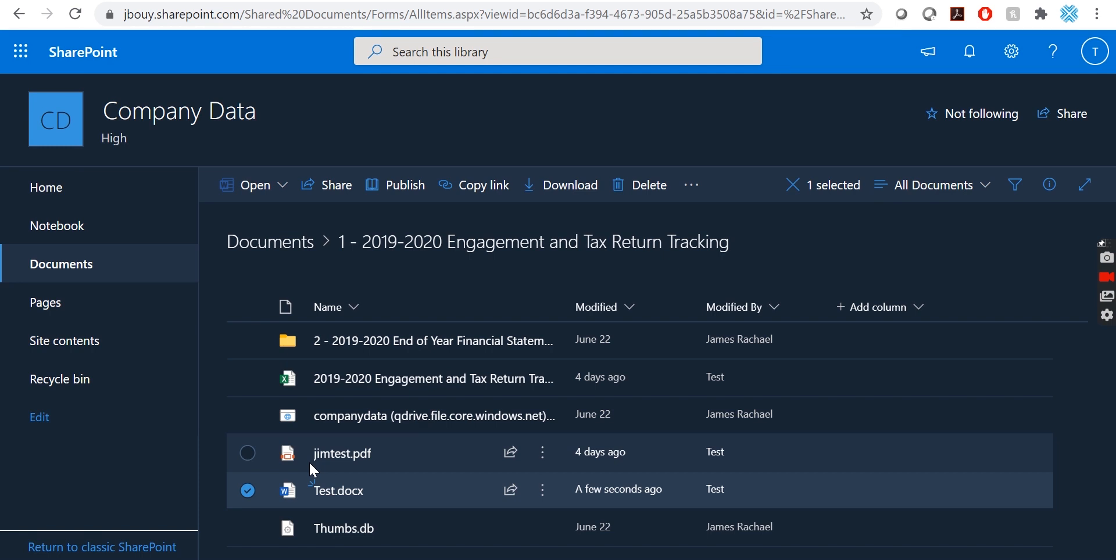
Download jimtest.pdf from the library, saving it locally as jimtest (1).pdf.
click(248, 491)
mouse_move(333, 464)
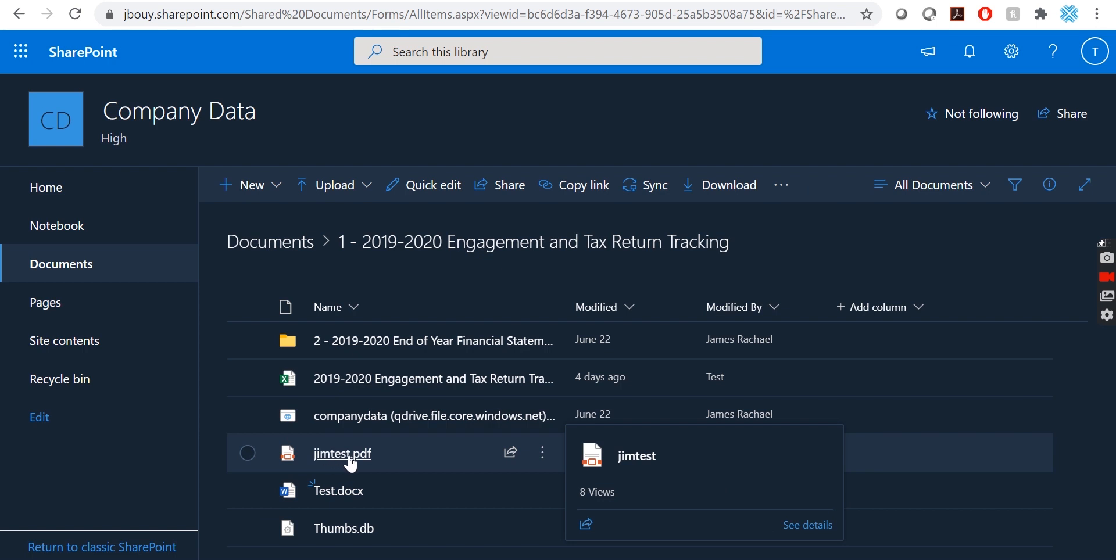
click(254, 452)
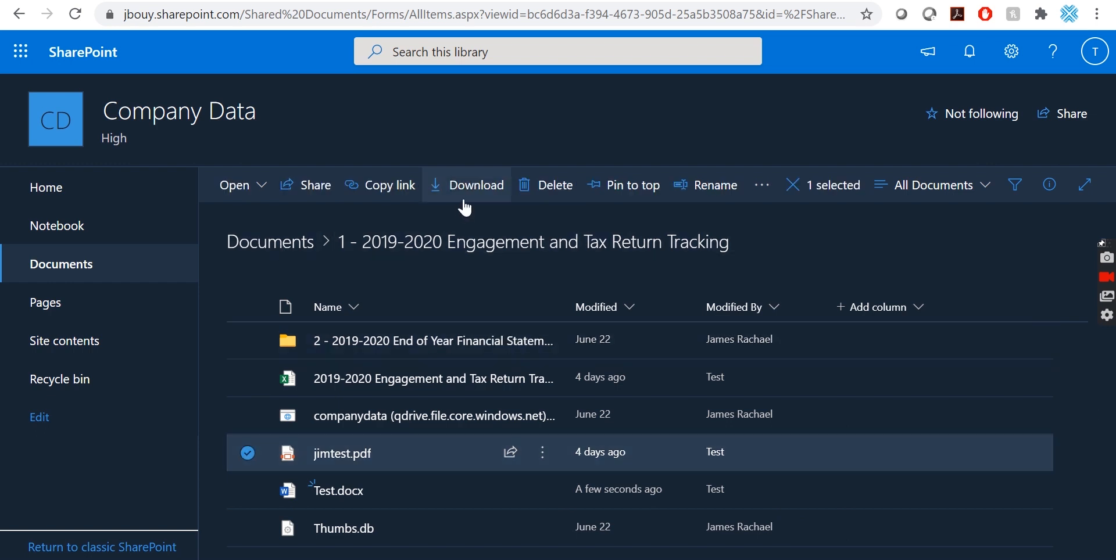
click(492, 192)
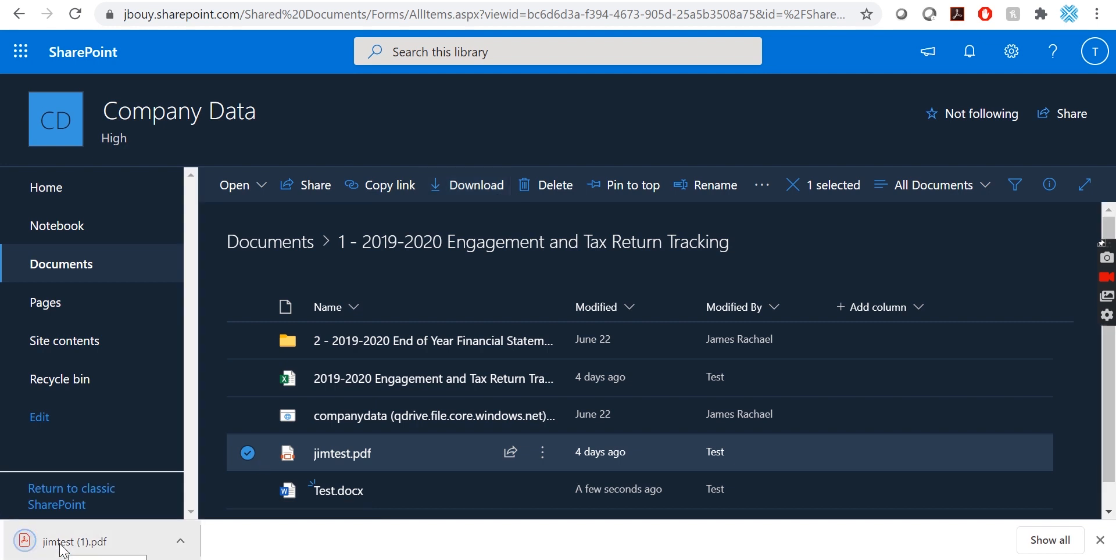
click(1100, 541)
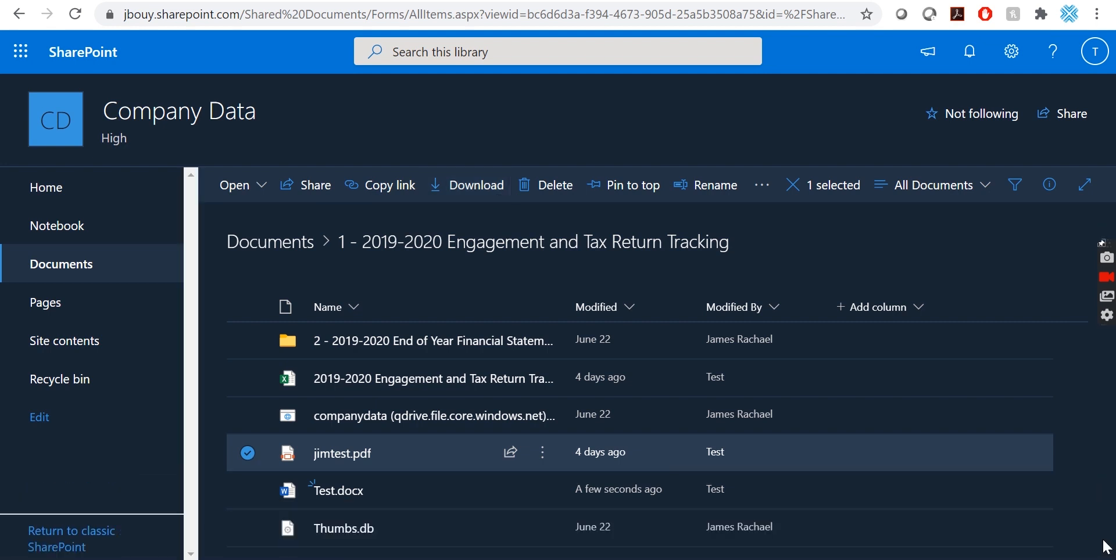
click(247, 453)
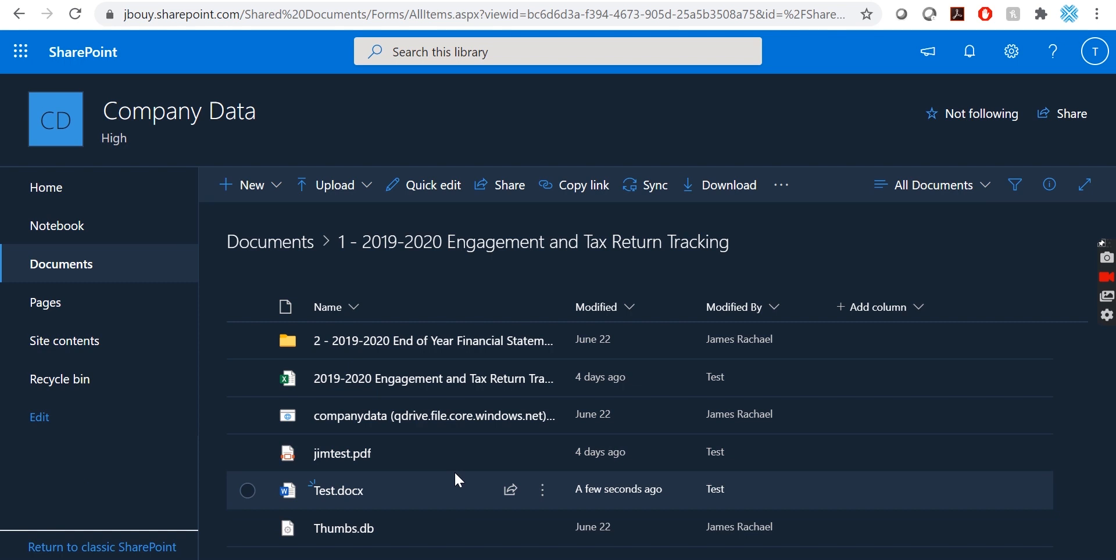
Delete Test.docx from the library and view it in the site Recycle bin.
click(247, 492)
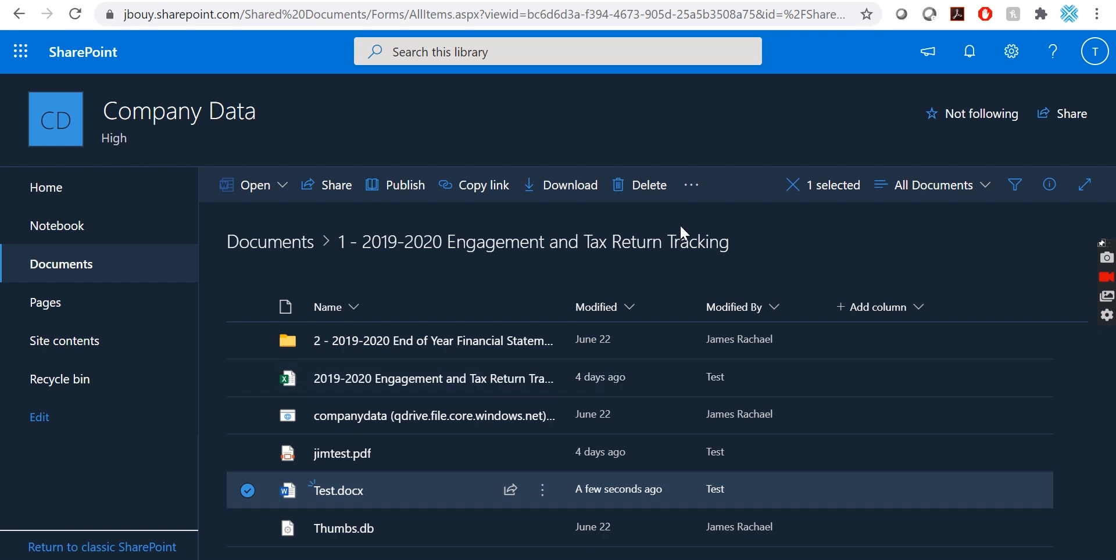
click(649, 192)
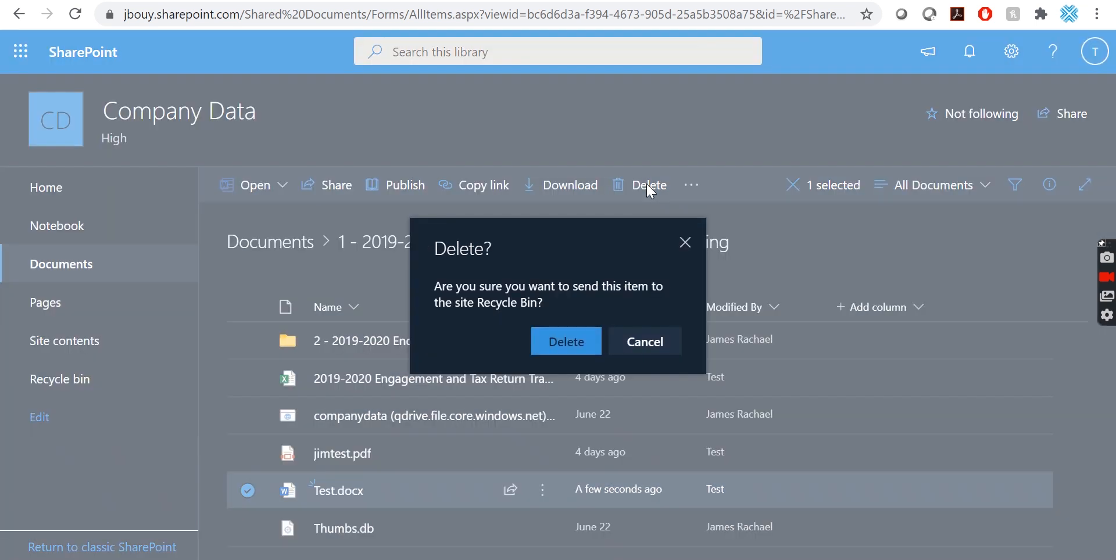
click(551, 347)
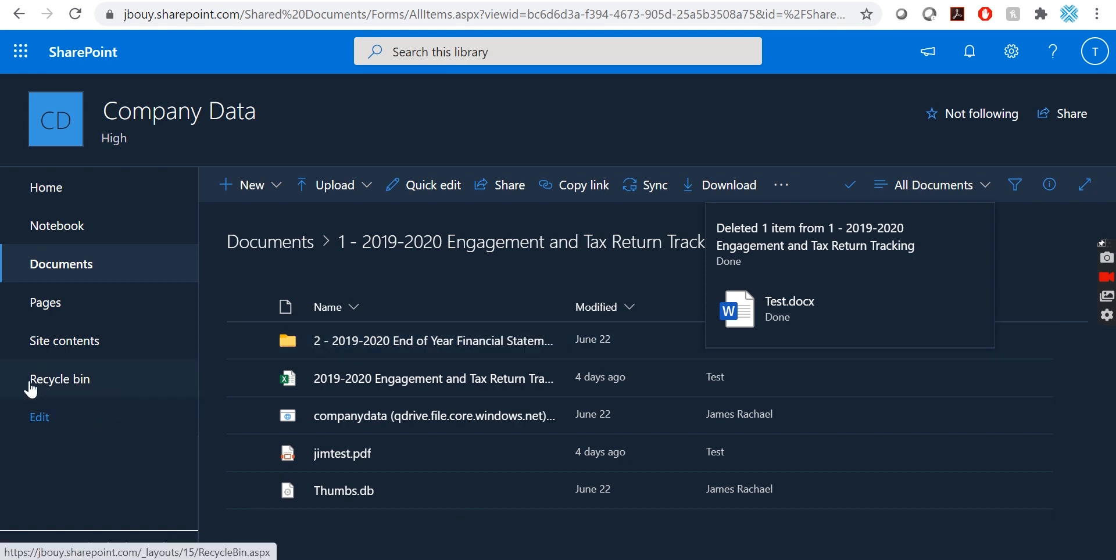
click(72, 386)
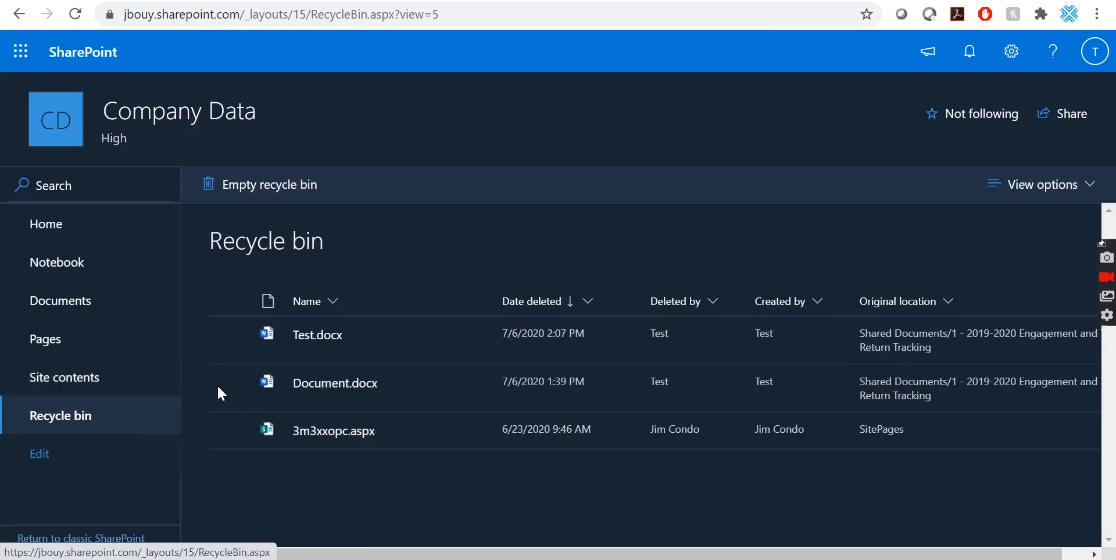
Select Test.docx in the Recycle bin and restore it to its library.
click(228, 333)
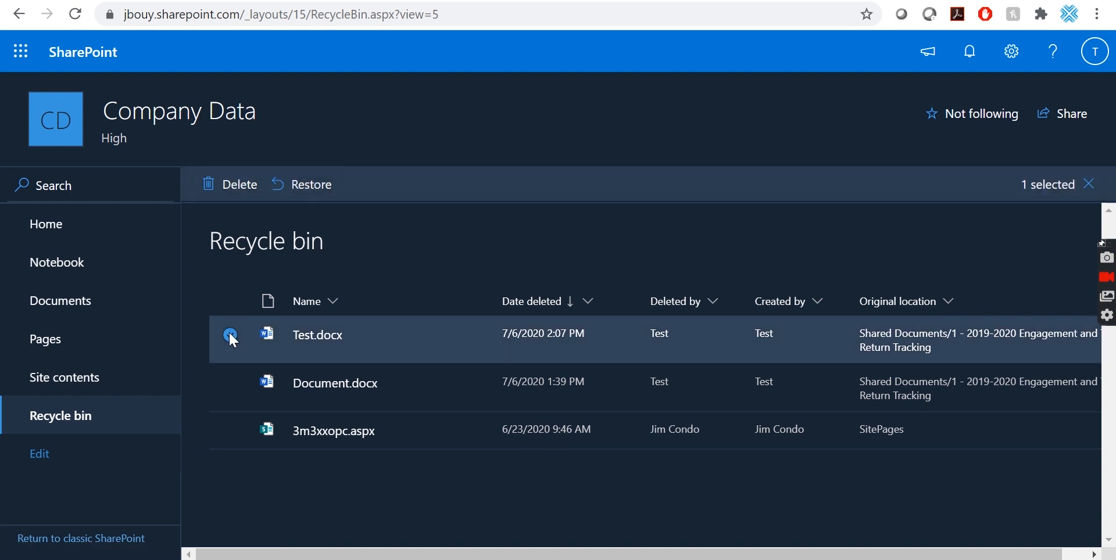
click(307, 190)
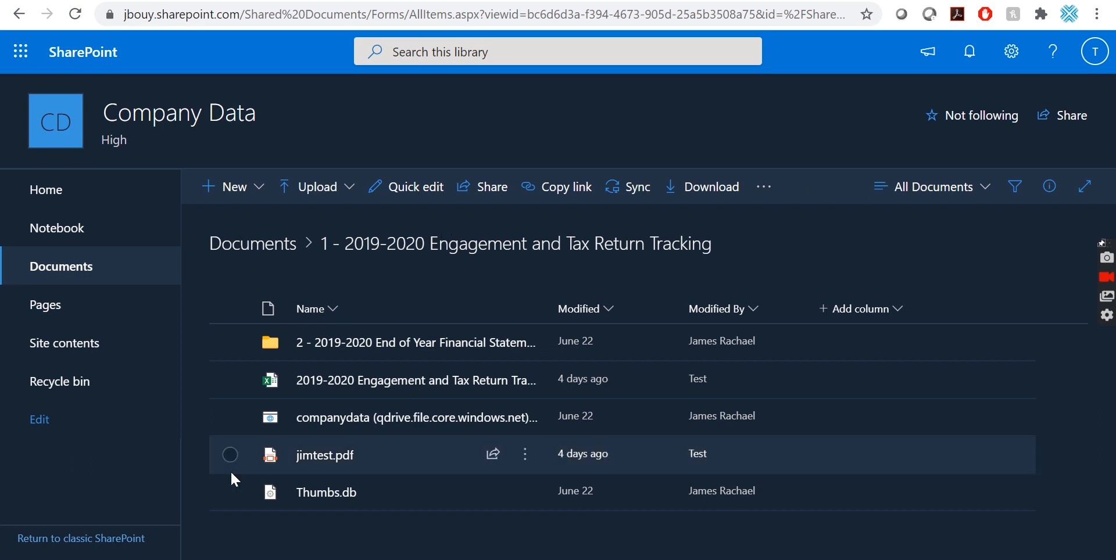
Copy an organization-wide edit link for jimtest.pdf from the Share dialog.
click(229, 455)
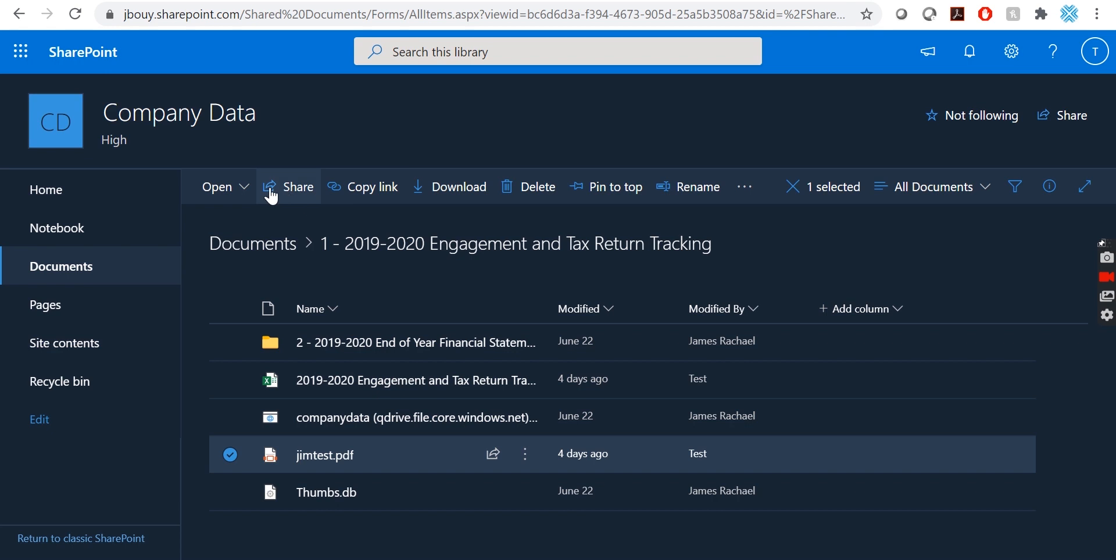
click(492, 460)
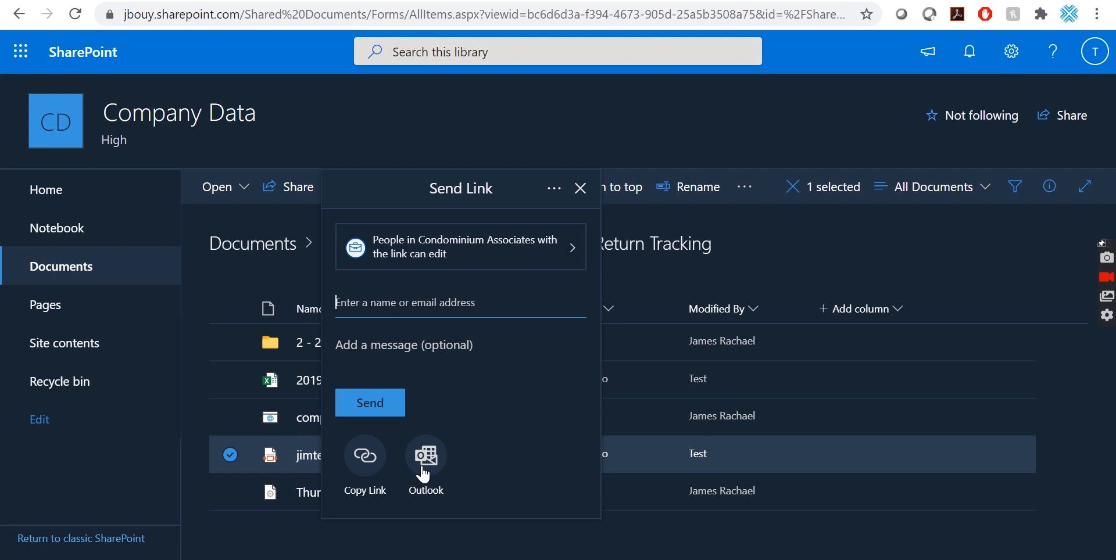
click(363, 466)
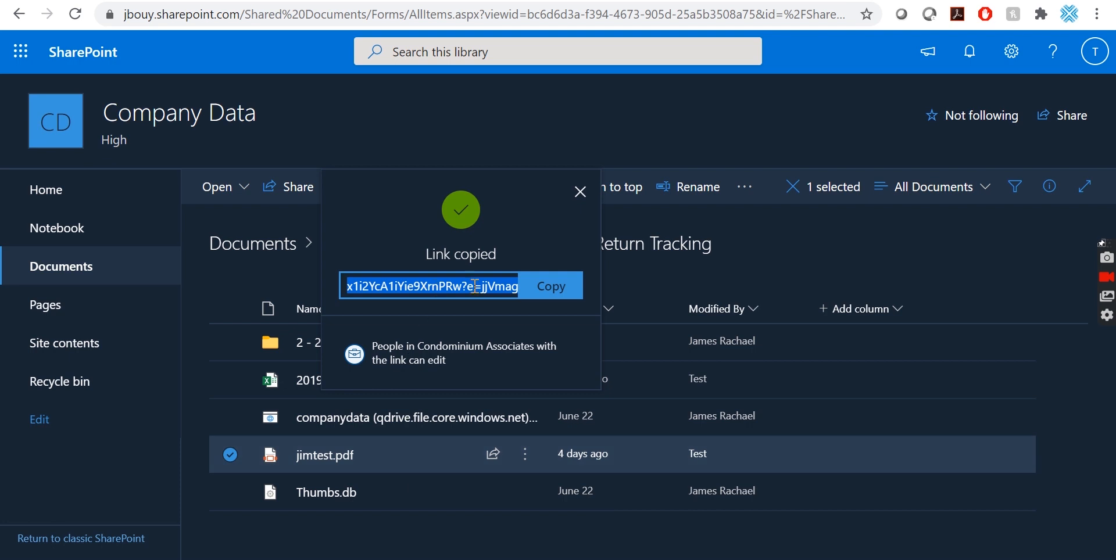
click(588, 195)
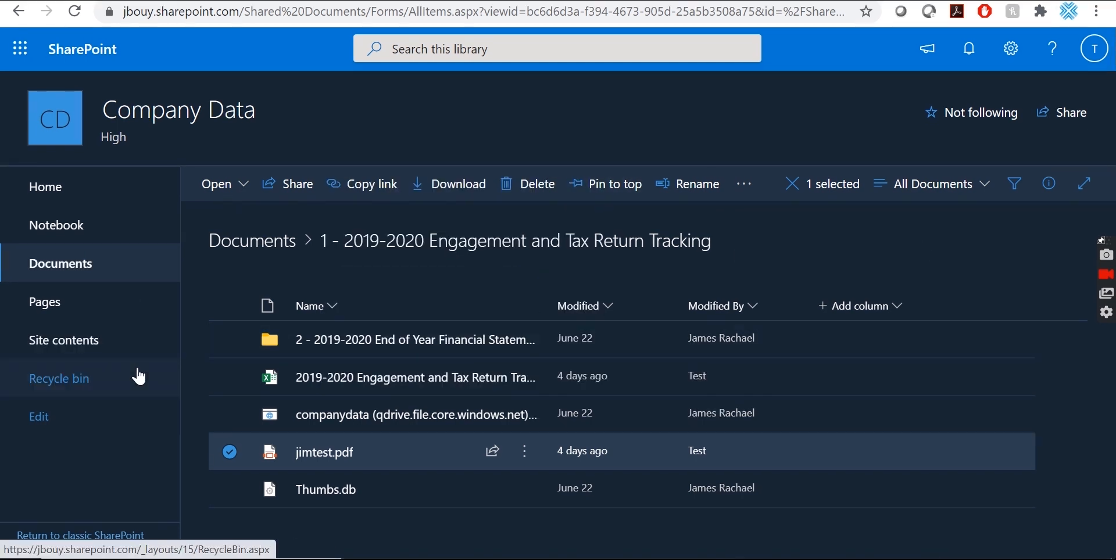
Return to the Company Data home page showing News, Quick links and Activity.
click(57, 201)
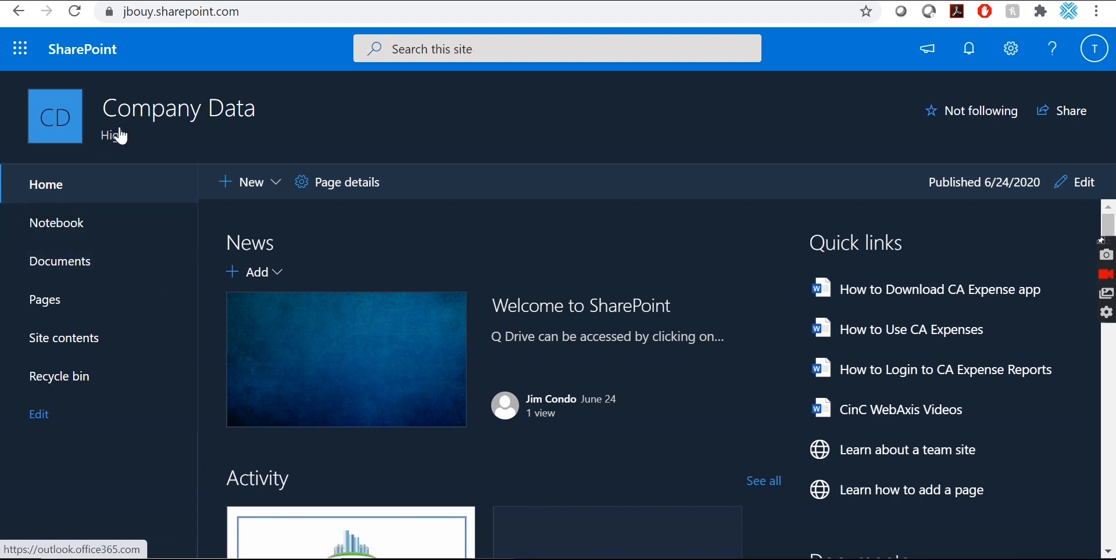
click(157, 113)
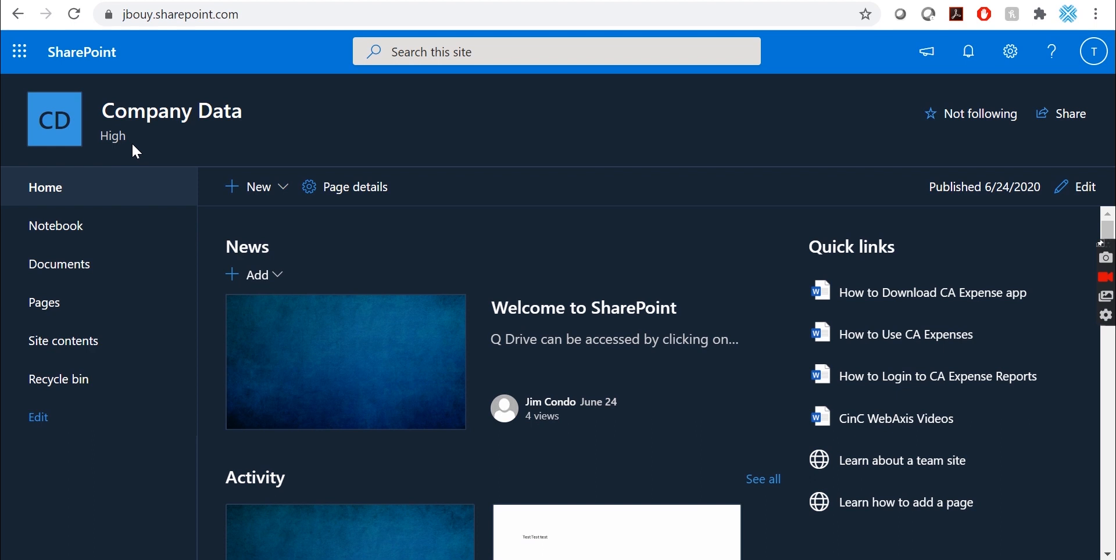
click(132, 142)
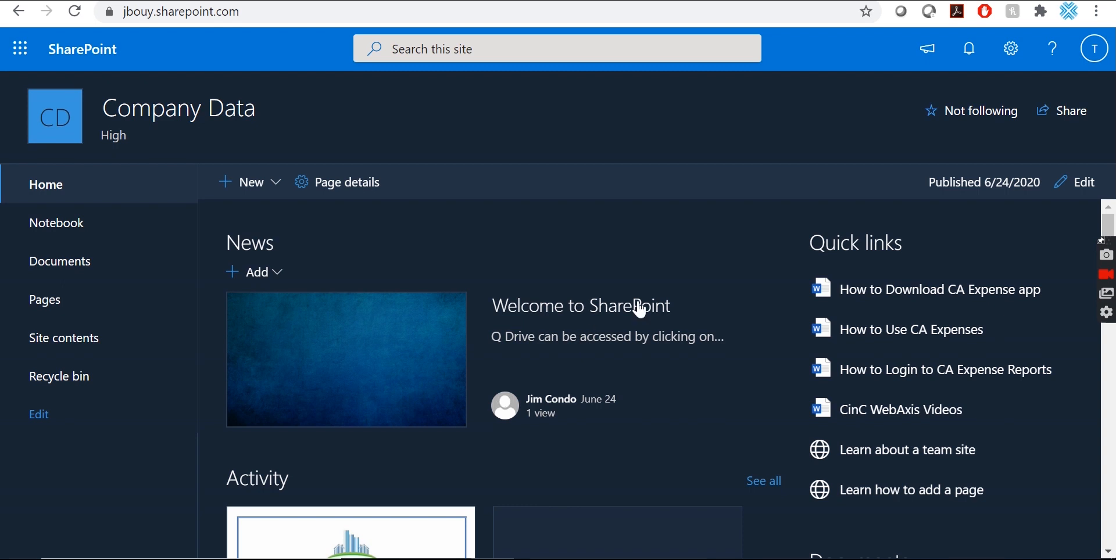
Sign out of the Microsoft account from the account menu.
click(1093, 61)
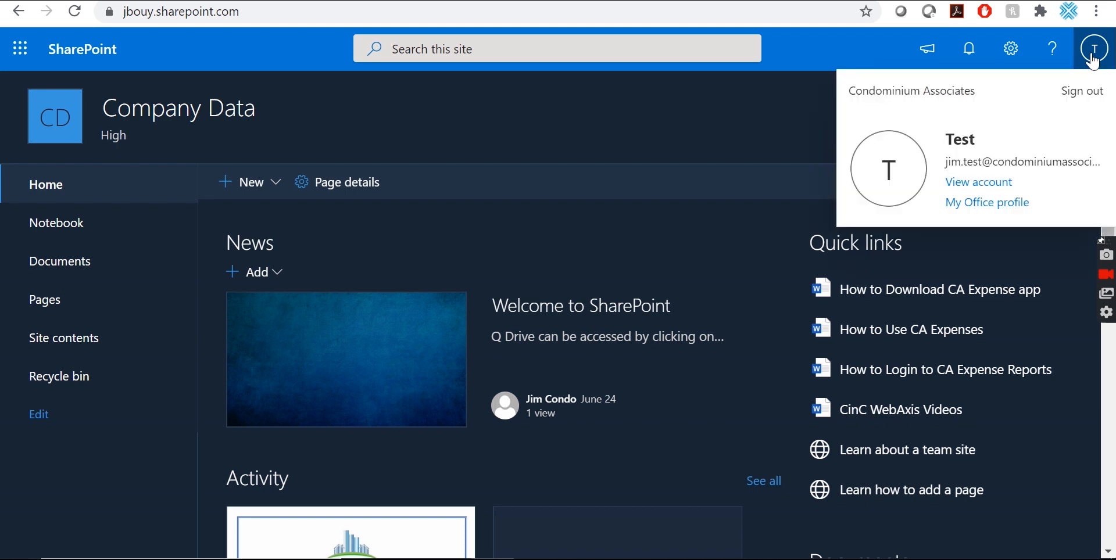
click(1083, 107)
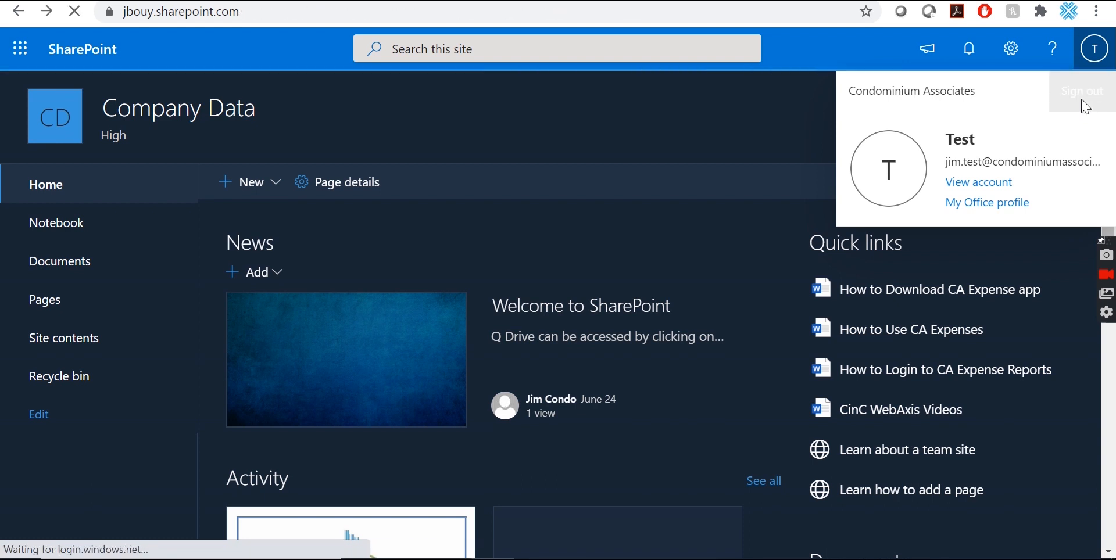